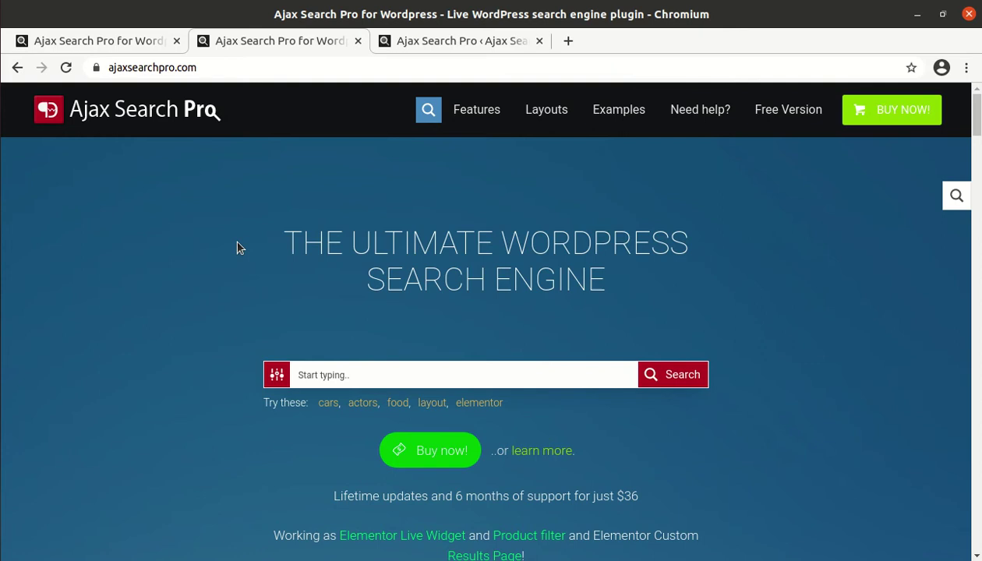
# Open the Features page from the top navigation in a background tab
pyautogui.scroll(-2, 237, 243)
pyautogui.scroll(2, 218, 259)
pyautogui.middleClick(466, 113)
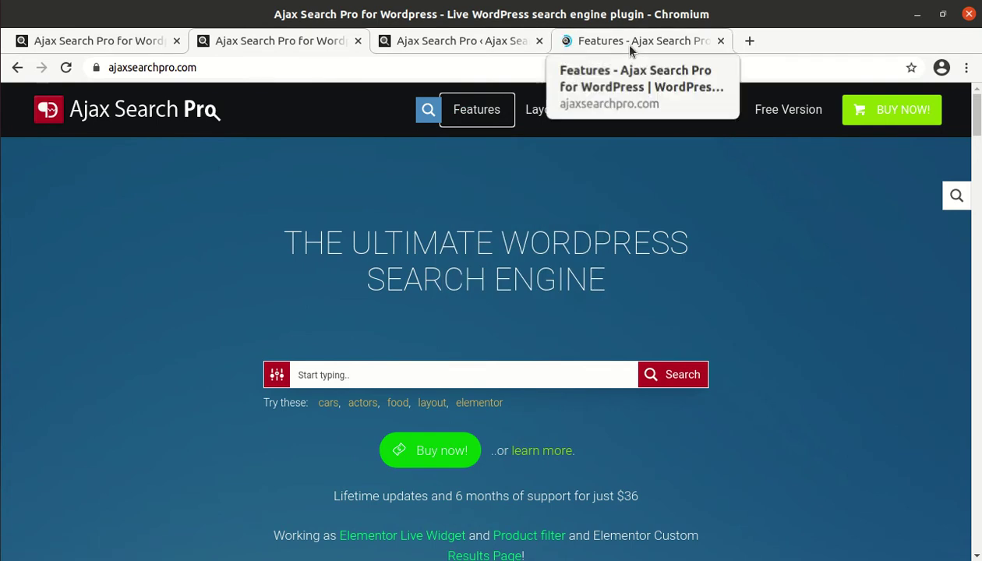
pyautogui.click(630, 48)
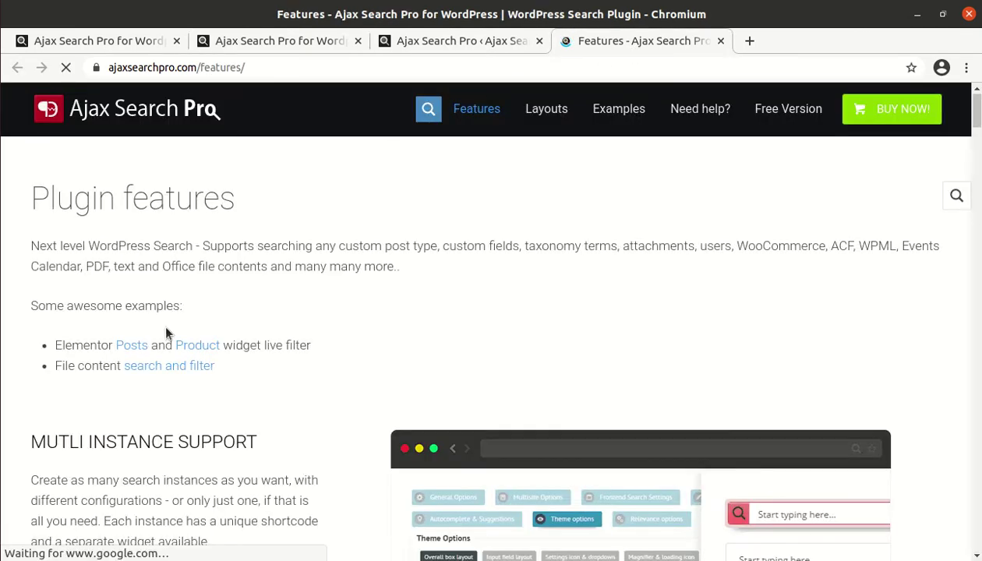
pyautogui.scroll(-2, 203, 322)
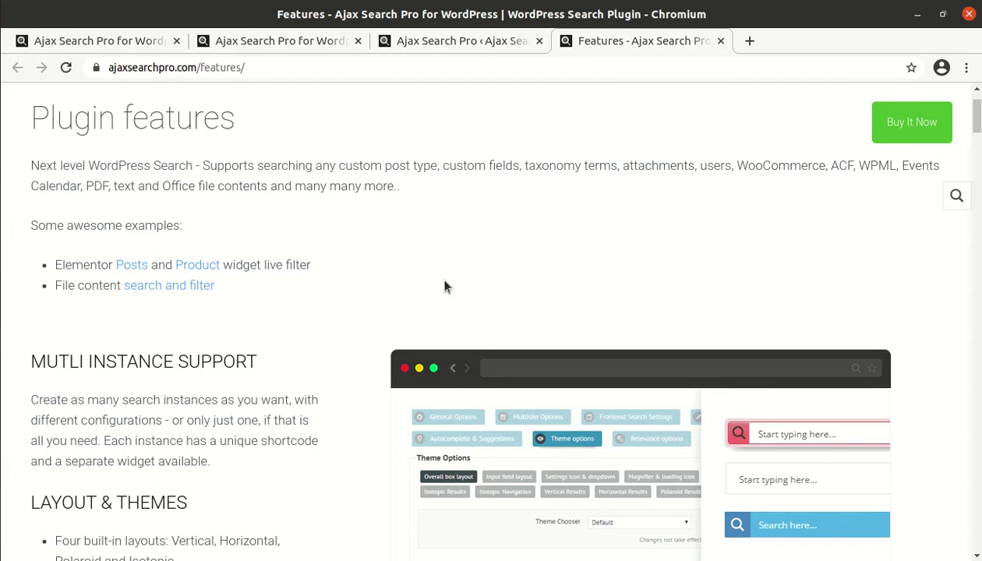
pyautogui.scroll(-3, 395, 296)
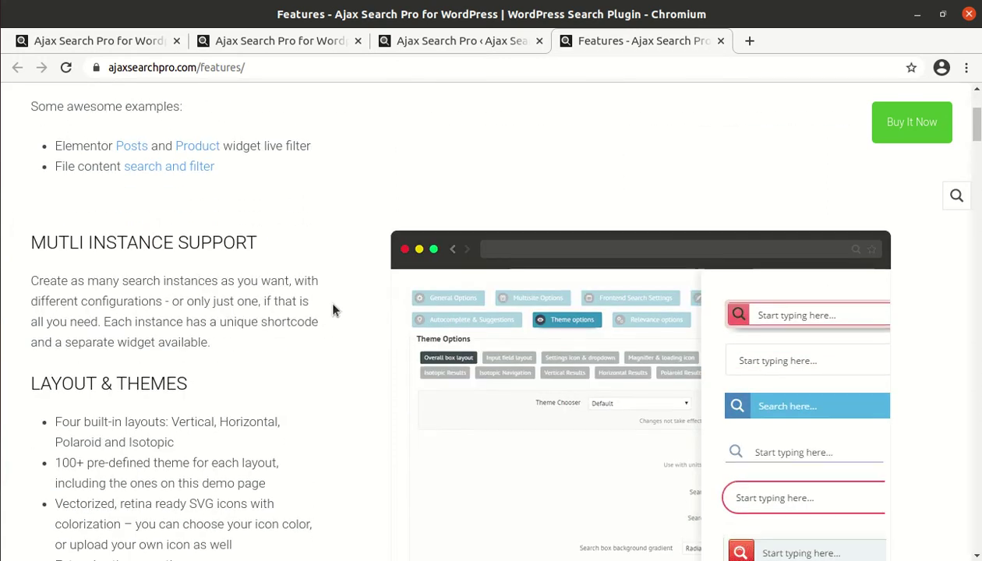
pyautogui.scroll(5, 332, 310)
pyautogui.click(460, 44)
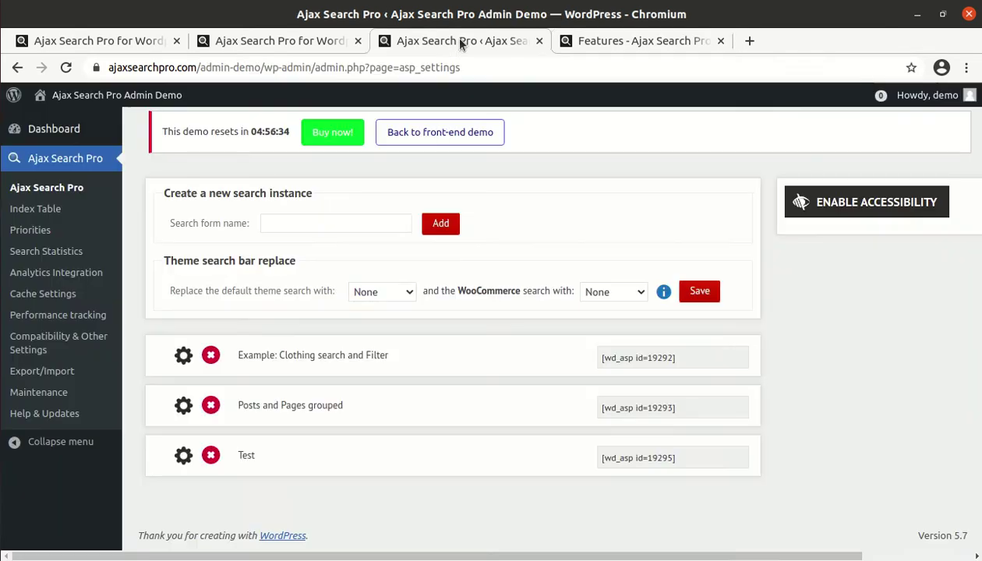
pyautogui.click(607, 45)
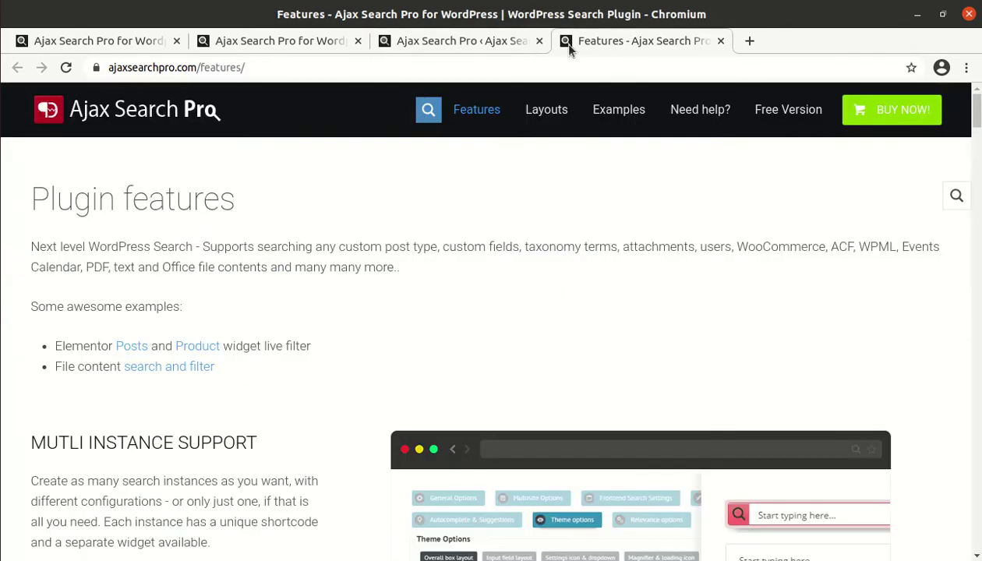
# Search the homepage demo for 'cars' and scroll to the car image results grid
pyautogui.click(269, 44)
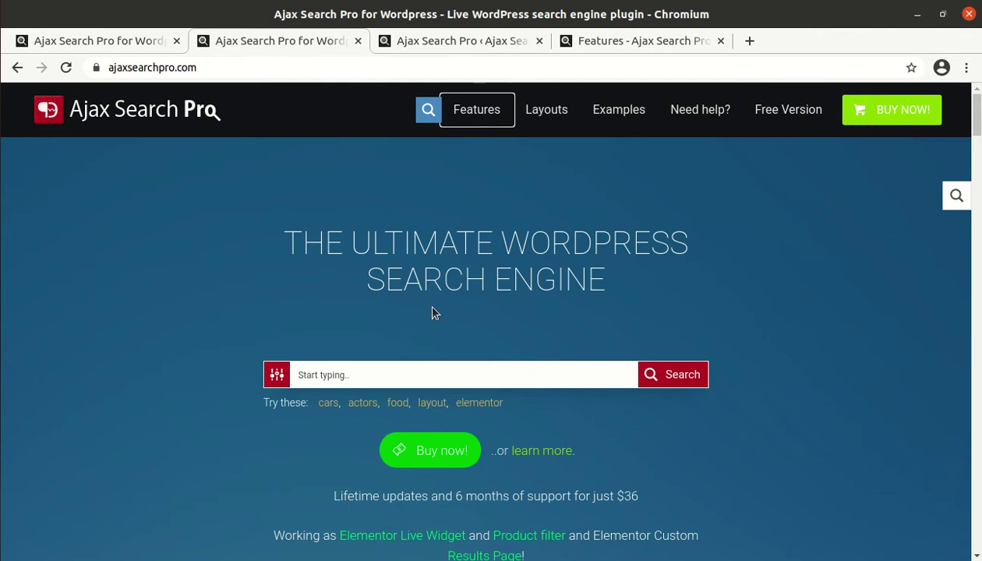
pyautogui.click(341, 377)
pyautogui.scroll(-2, 535, 286)
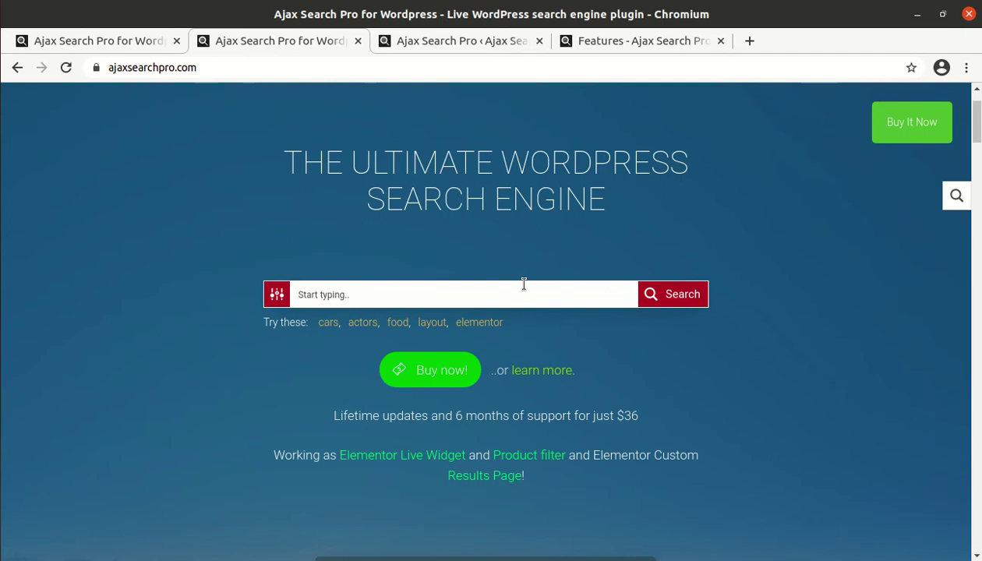
pyautogui.write('cars')
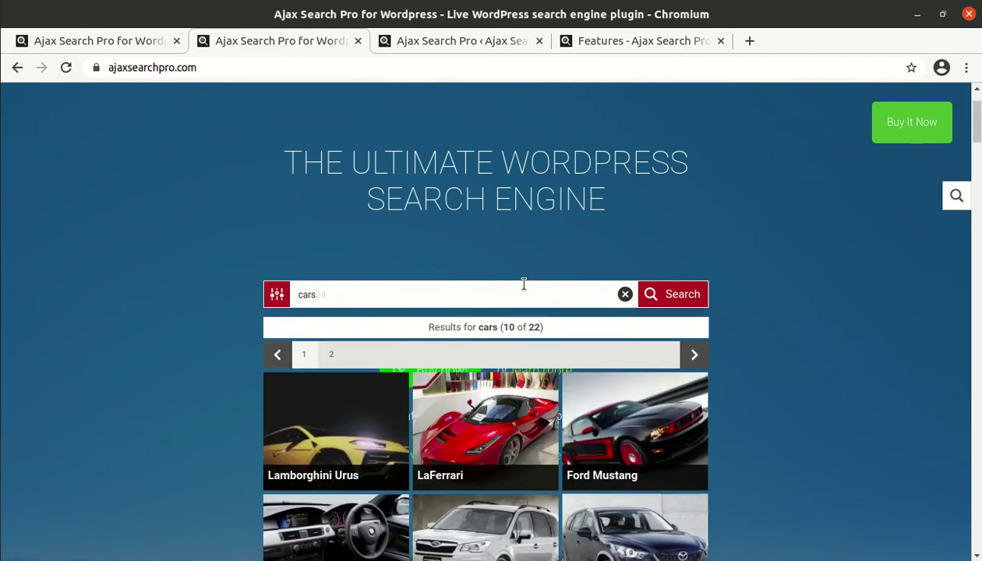
pyautogui.scroll(-2, 545, 327)
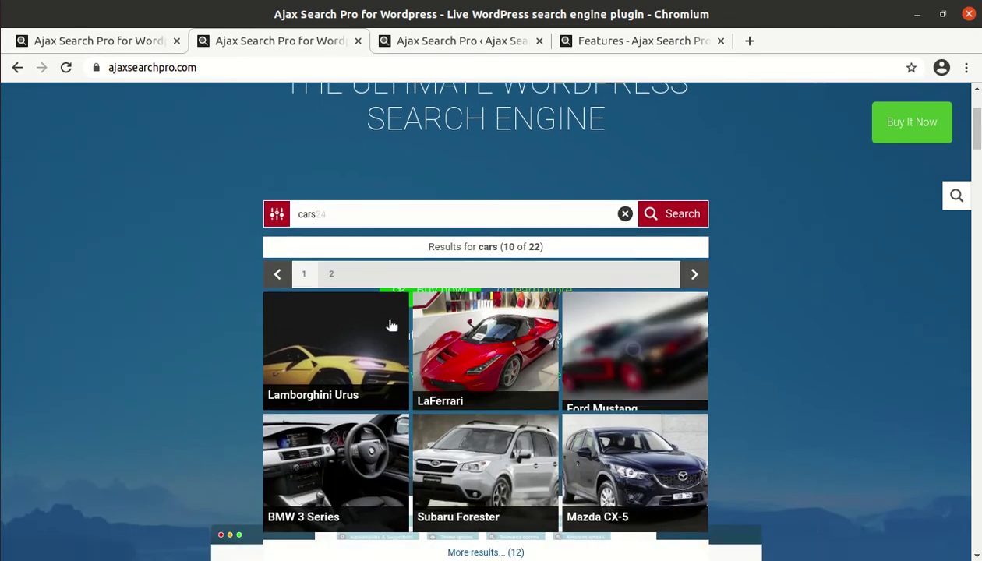
pyautogui.click(336, 350)
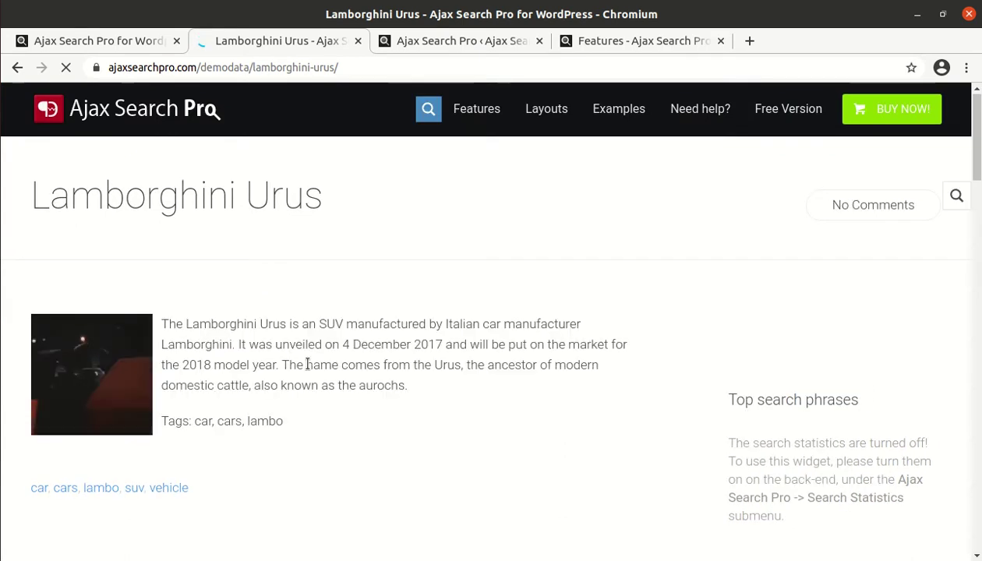
pyautogui.scroll(-3, 308, 364)
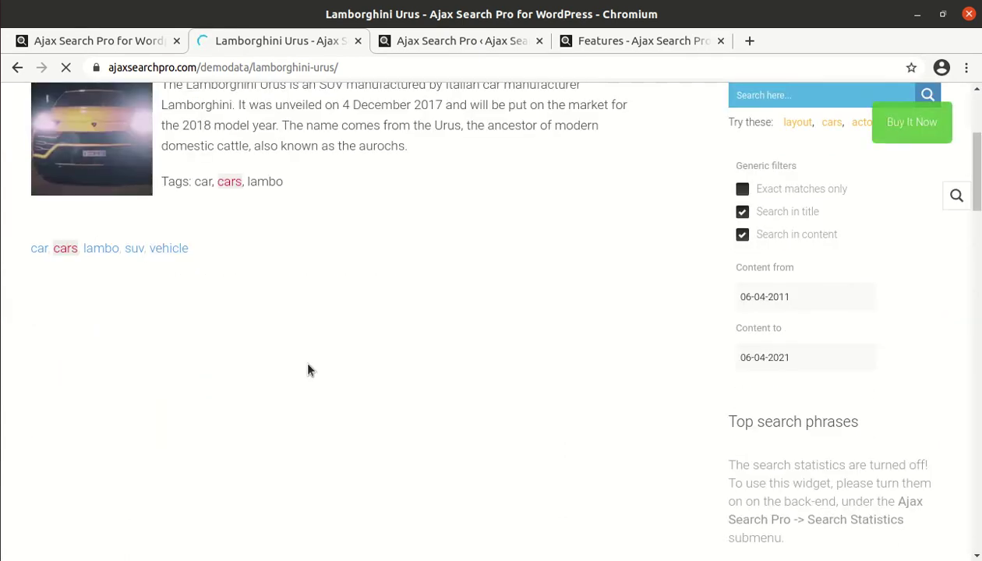
pyautogui.scroll(1, 306, 291)
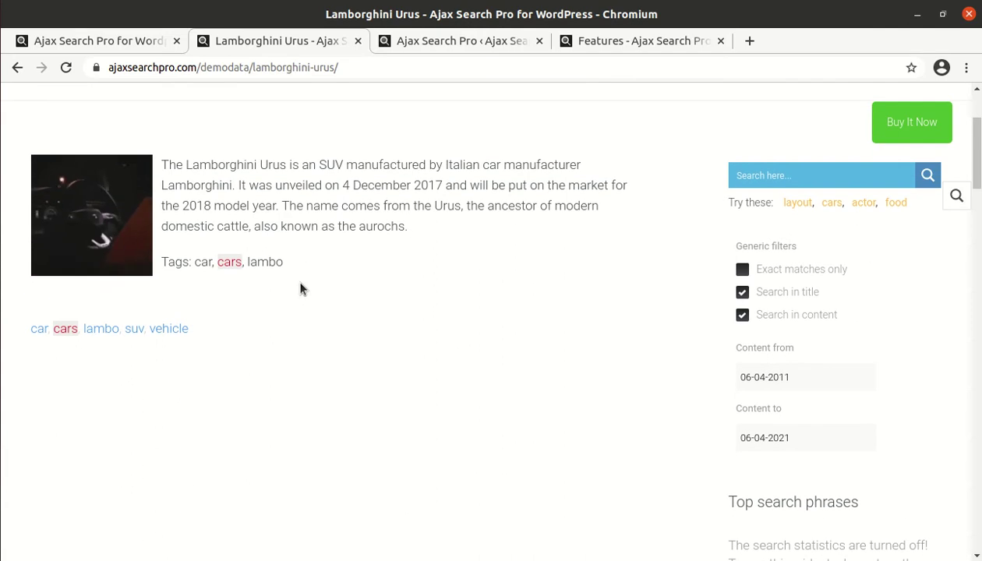
pyautogui.scroll(1, 303, 287)
pyautogui.scroll(2, 230, 278)
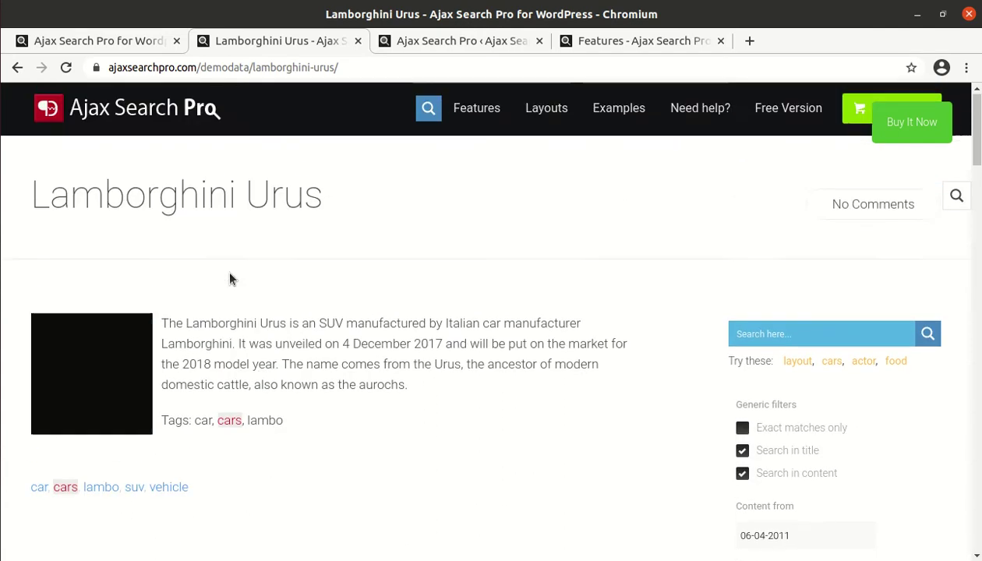
pyautogui.click(19, 68)
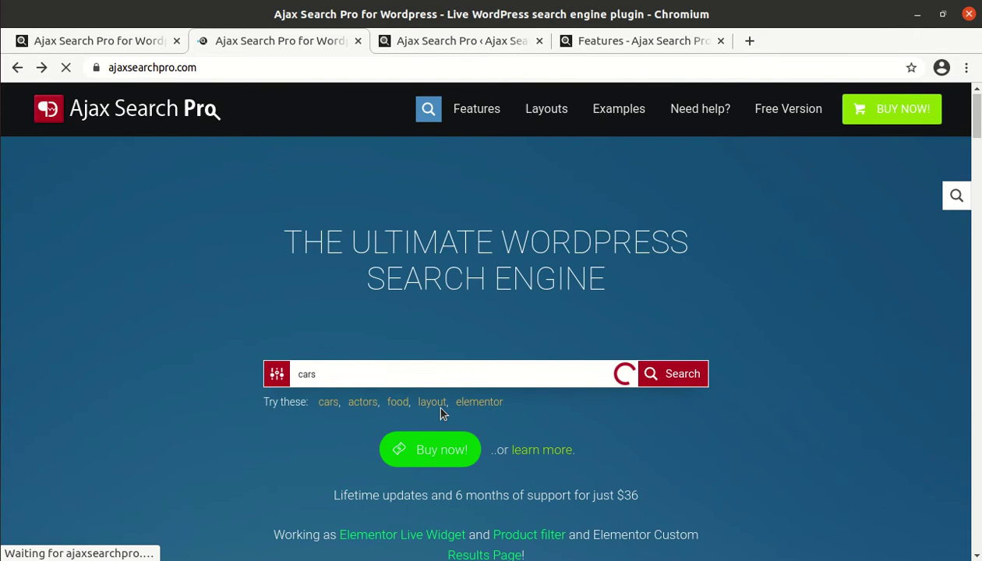
# Clear 'cars' from the search field and search for 'elementor' instead
pyautogui.scroll(-2, 368, 371)
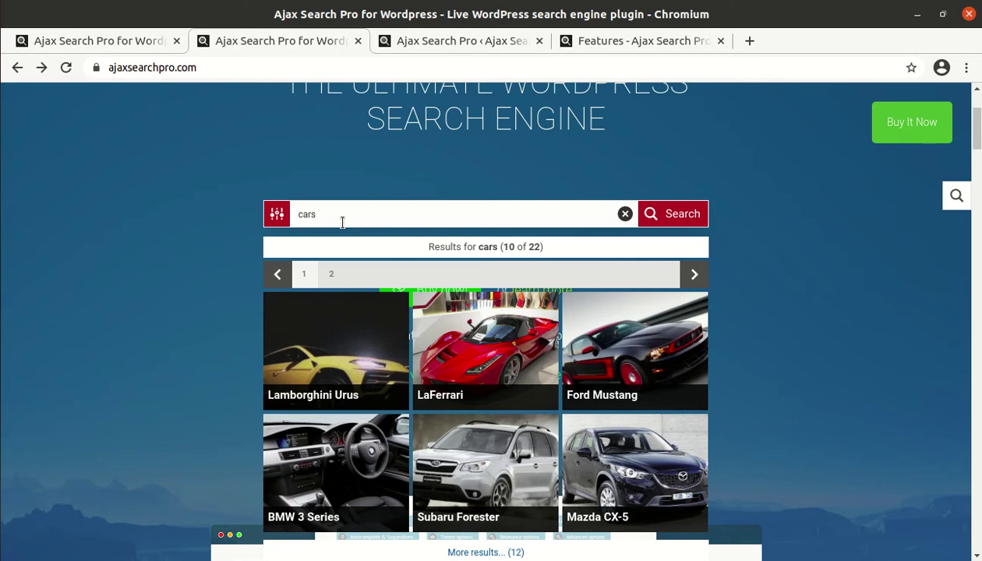
pyautogui.press('BackSpace')
pyautogui.press('BackSpace')
pyautogui.press('BackSpace')
pyautogui.press('BackSpace')
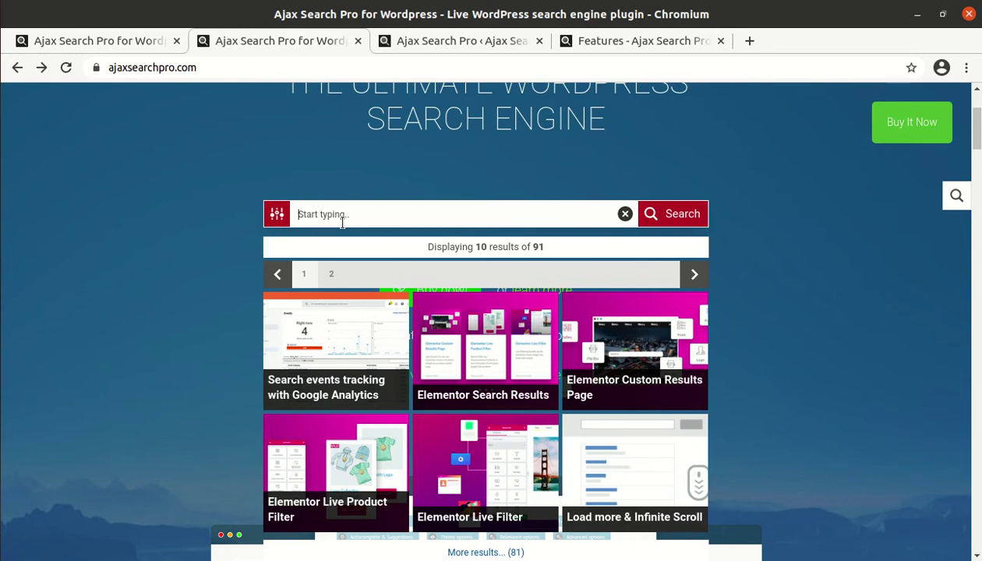
pyautogui.write('ele')
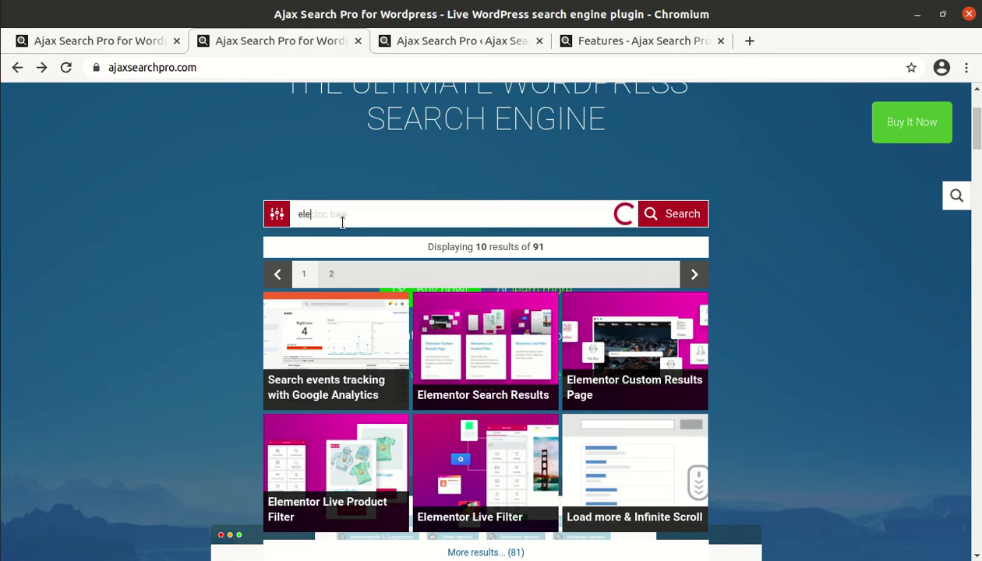
pyautogui.write('me')
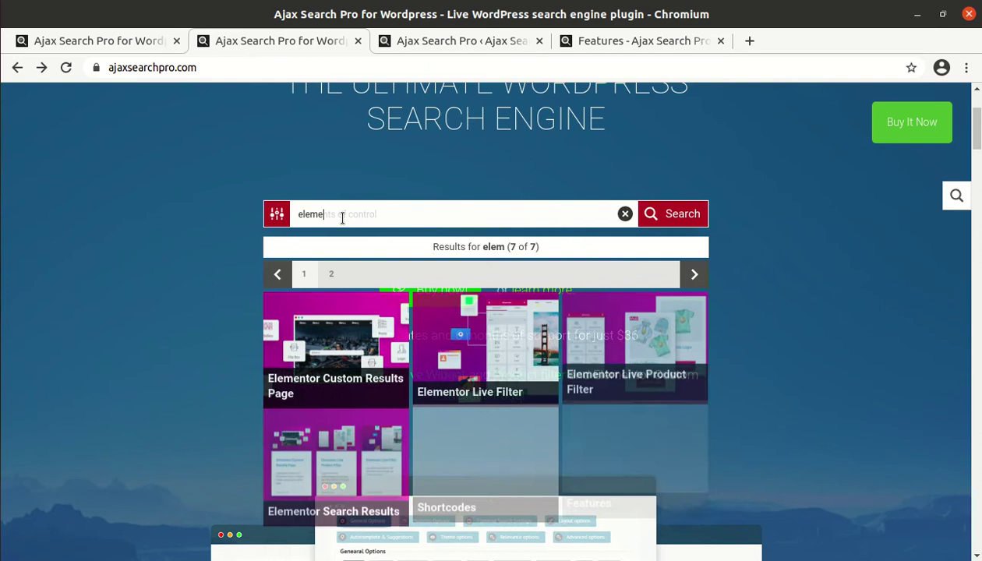
pyautogui.write('ntor')
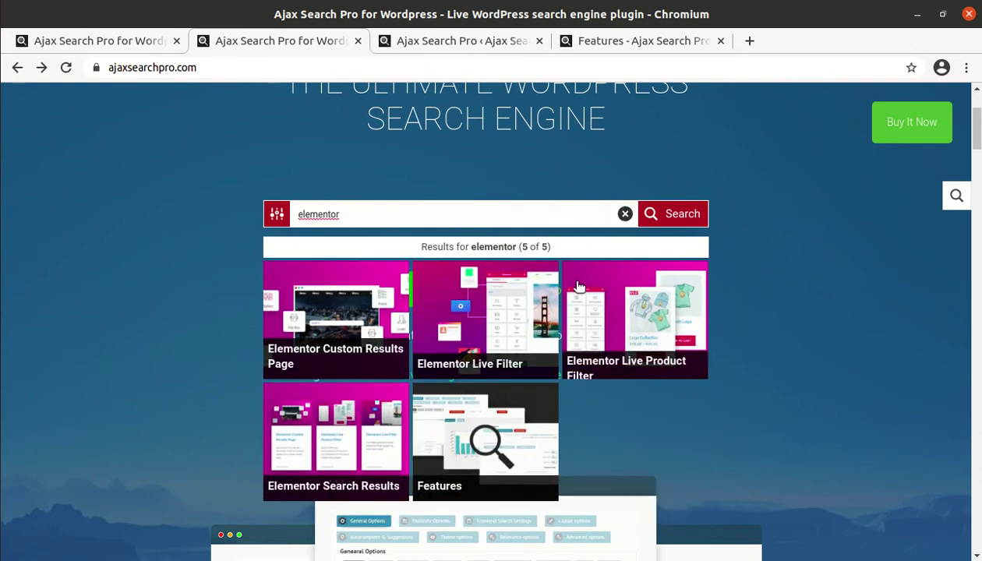
# Browse the Elementor Live Product Filter example's products, then switch to the Admin Demo tab
pyautogui.click(577, 289)
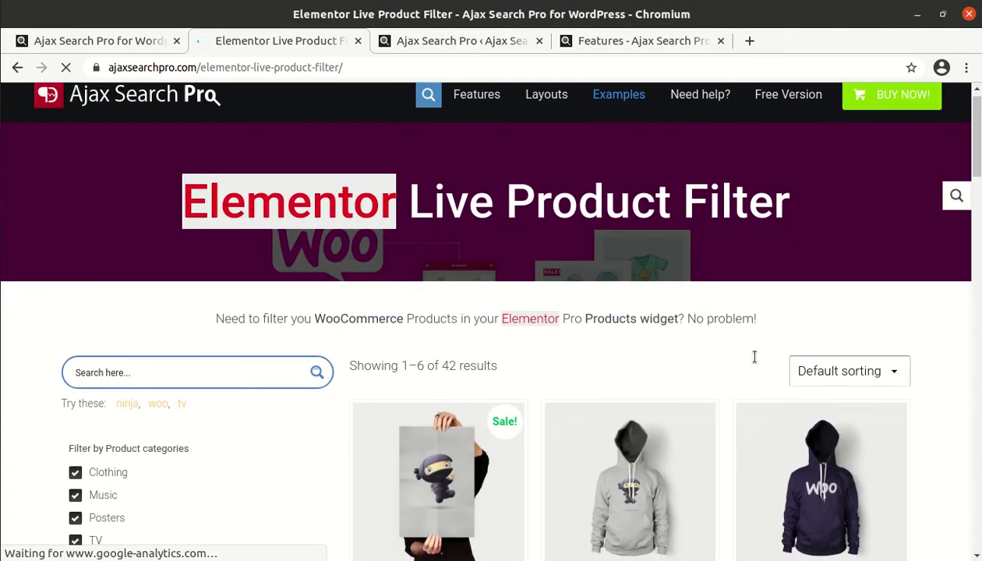
pyautogui.scroll(-2, 581, 383)
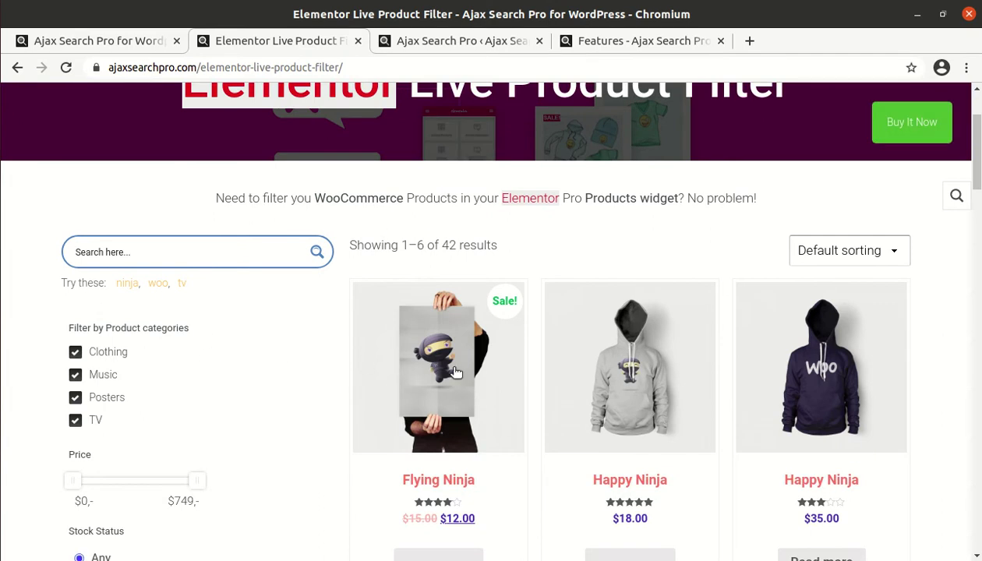
pyautogui.scroll(-2, 685, 365)
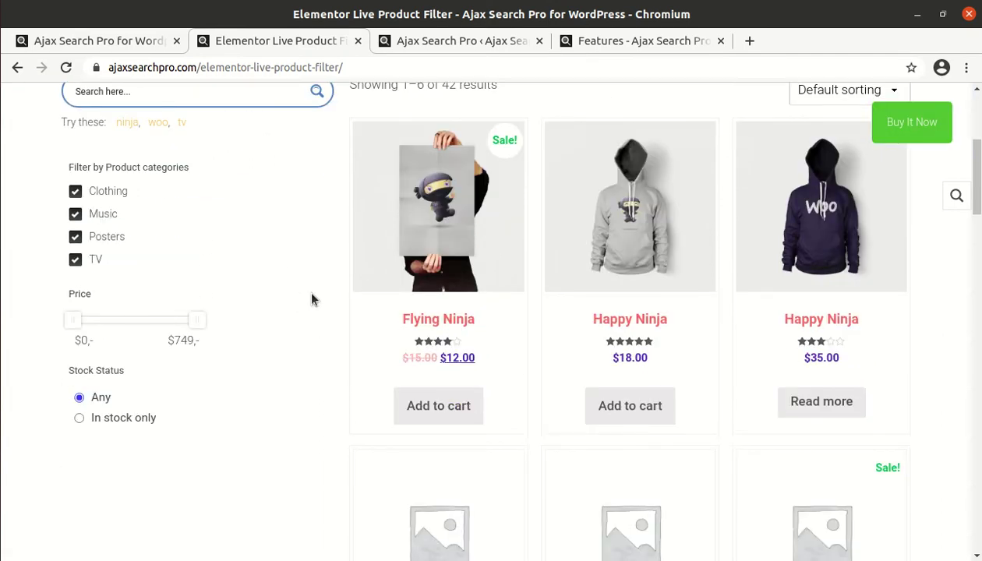
pyautogui.scroll(-2, 636, 265)
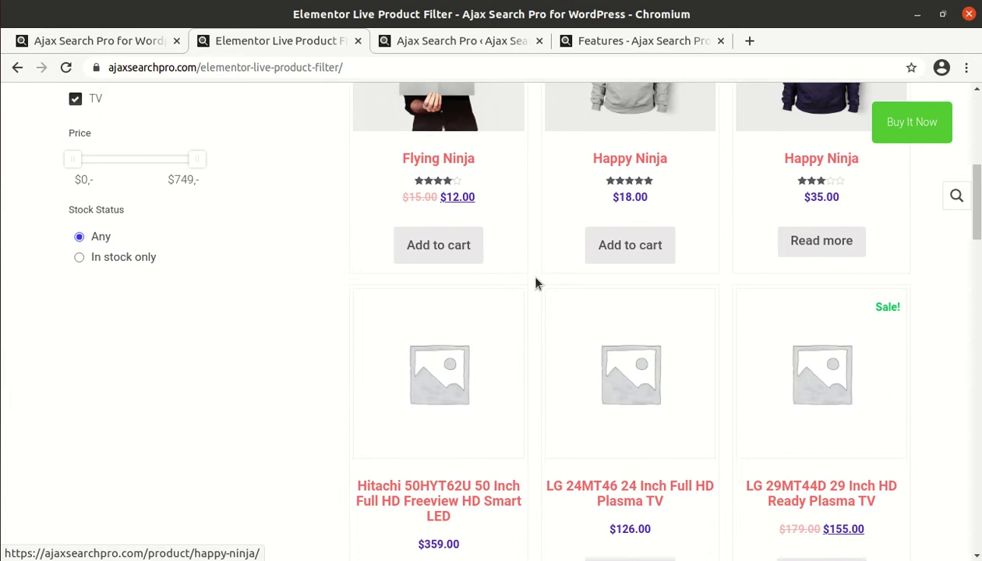
pyautogui.scroll(4, 483, 266)
pyautogui.scroll(2, 483, 267)
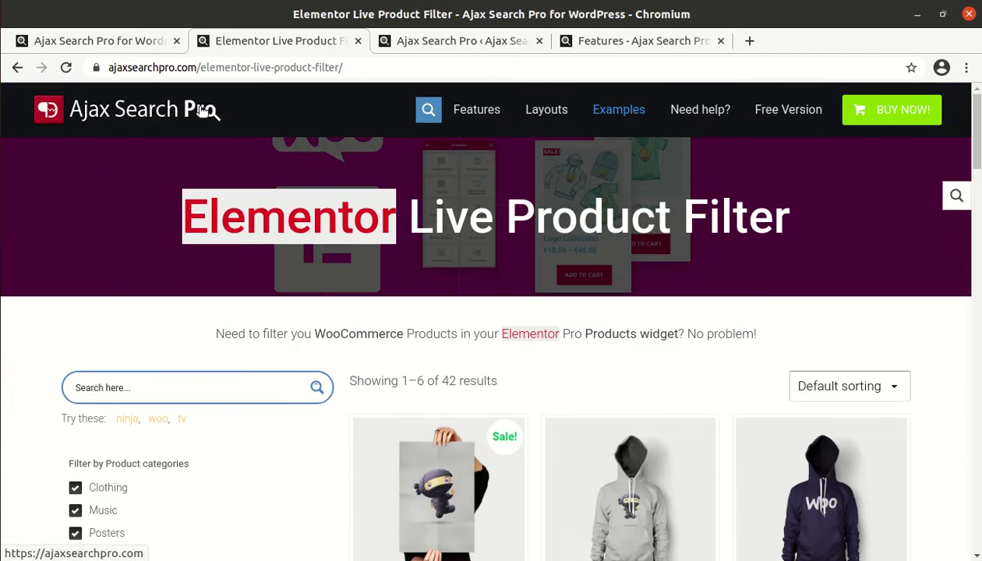
pyautogui.click(469, 40)
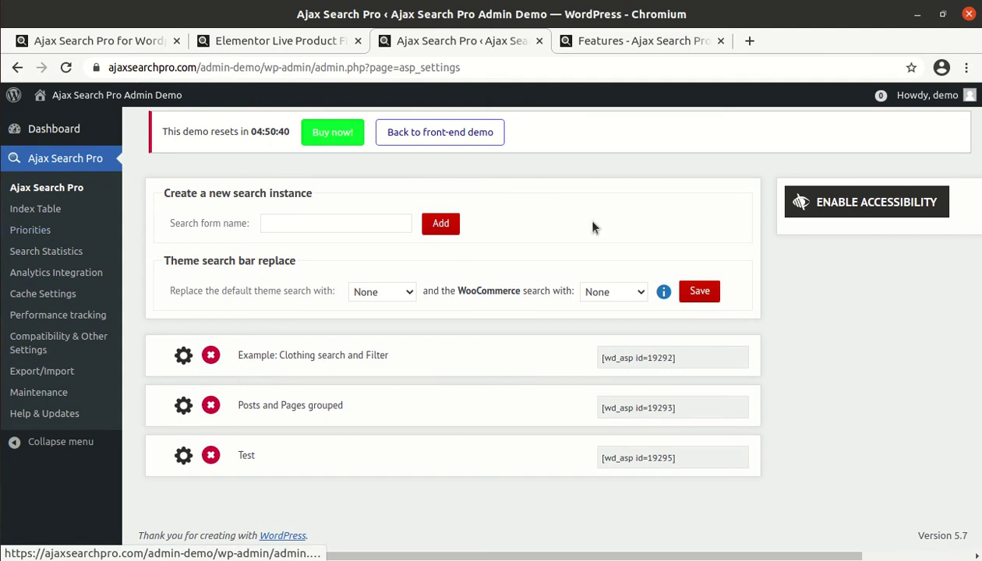
# Add a search instance named 'test search' and find its new shortcode row
pyautogui.click(77, 160)
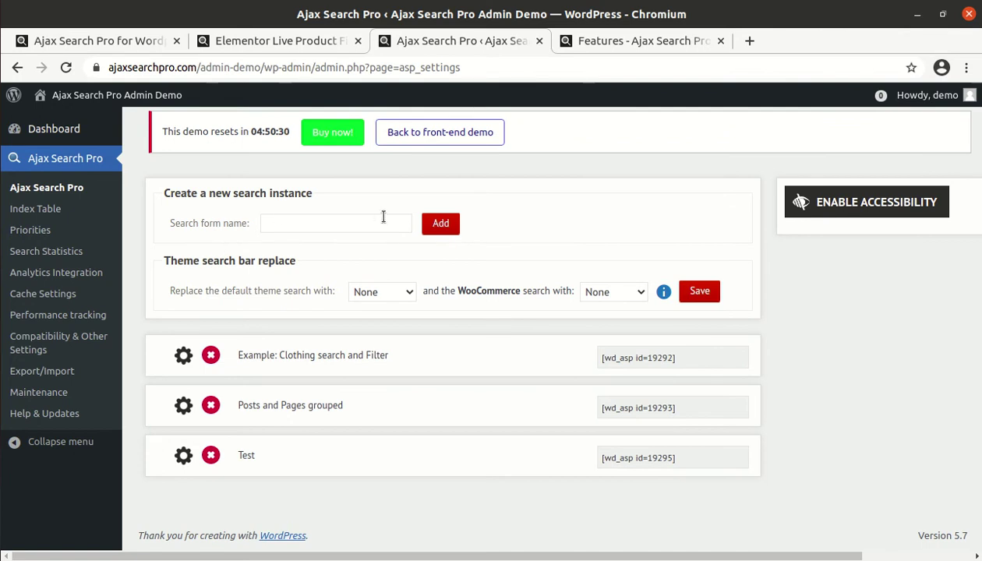
pyautogui.click(329, 224)
pyautogui.write('test ')
pyautogui.write('search')
pyautogui.click(429, 226)
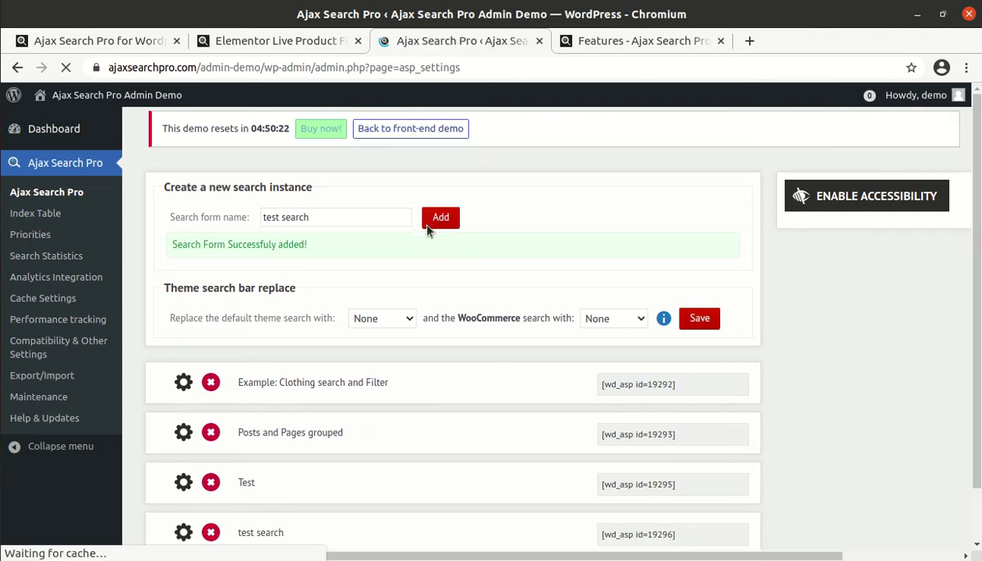
pyautogui.scroll(-2, 382, 335)
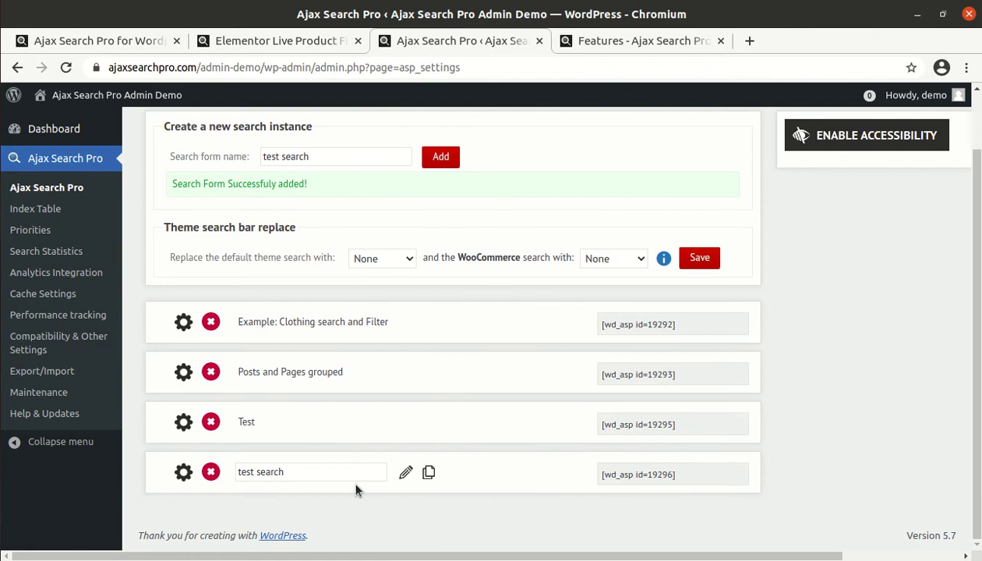
# Open the test search instance's settings and scroll through its general options
pyautogui.click(183, 474)
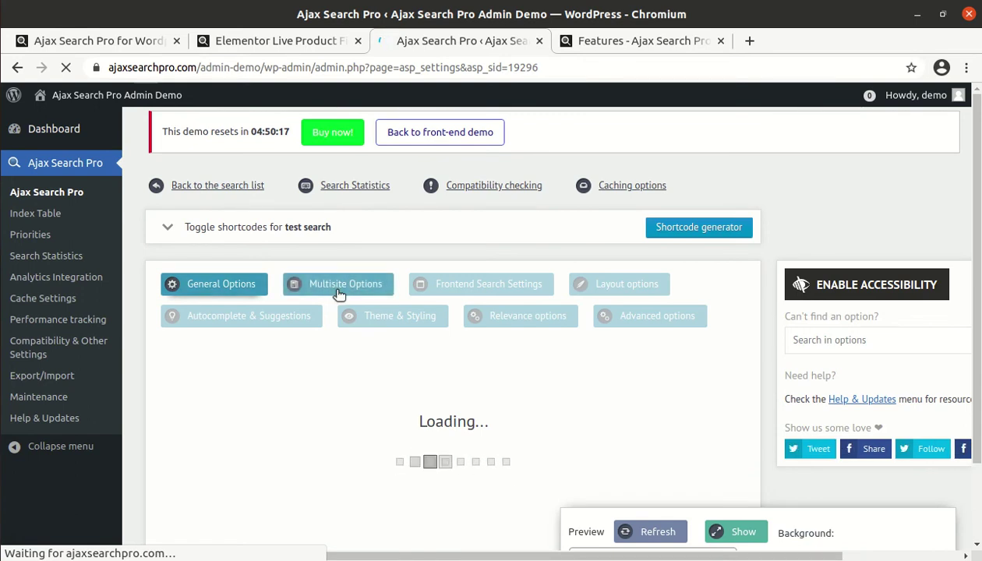
pyautogui.scroll(-3, 343, 300)
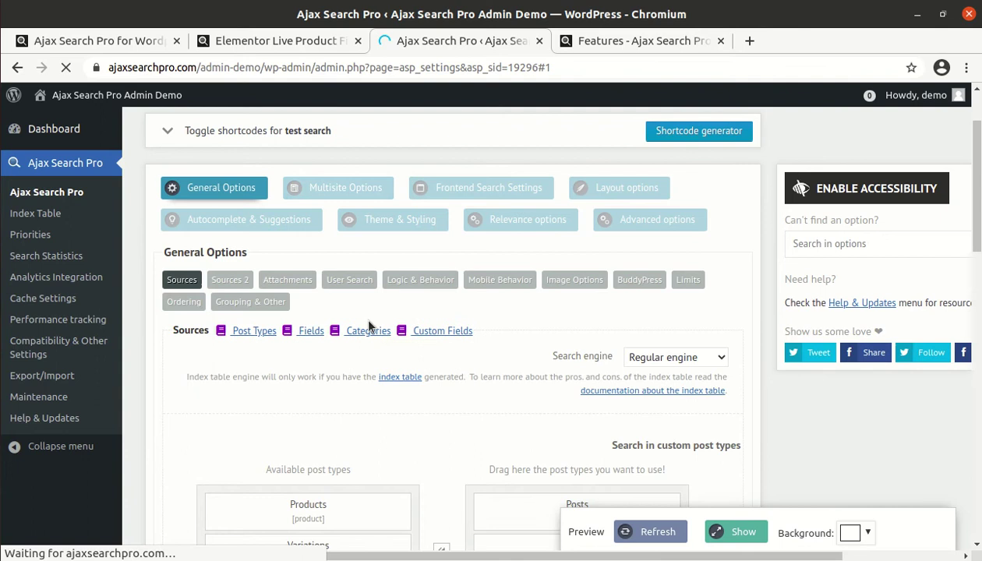
pyautogui.scroll(-3, 355, 452)
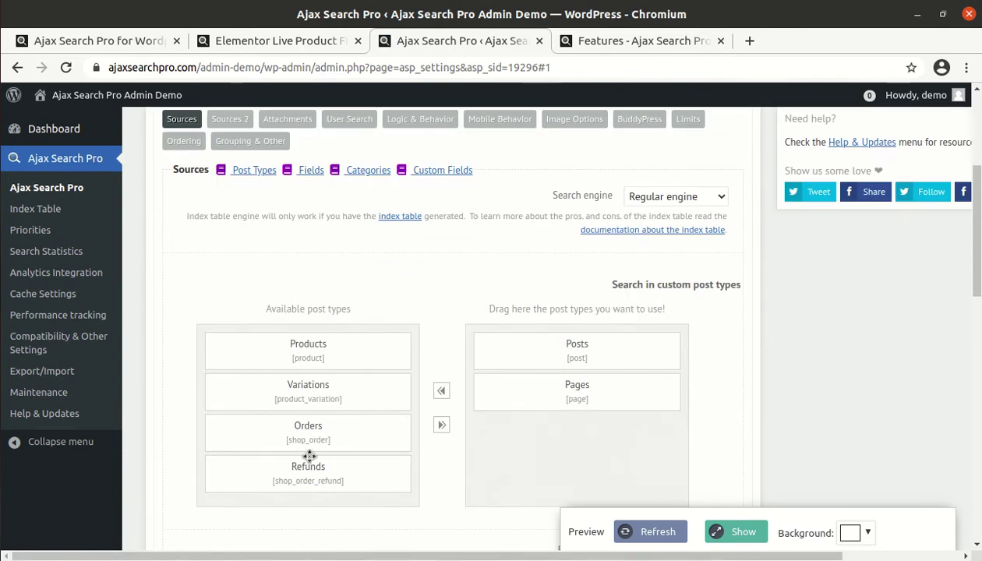
pyautogui.scroll(3, 343, 435)
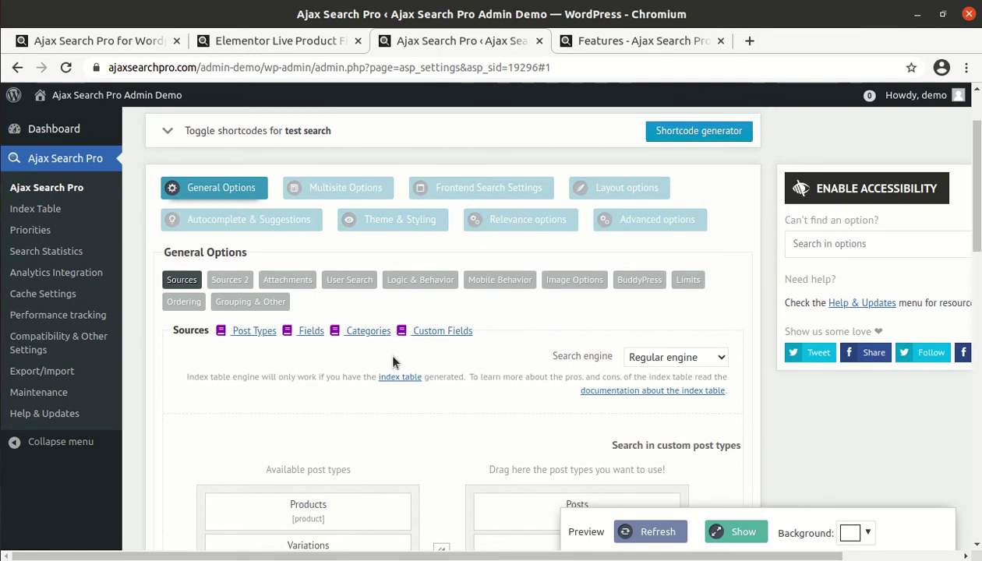
pyautogui.scroll(-3, 394, 360)
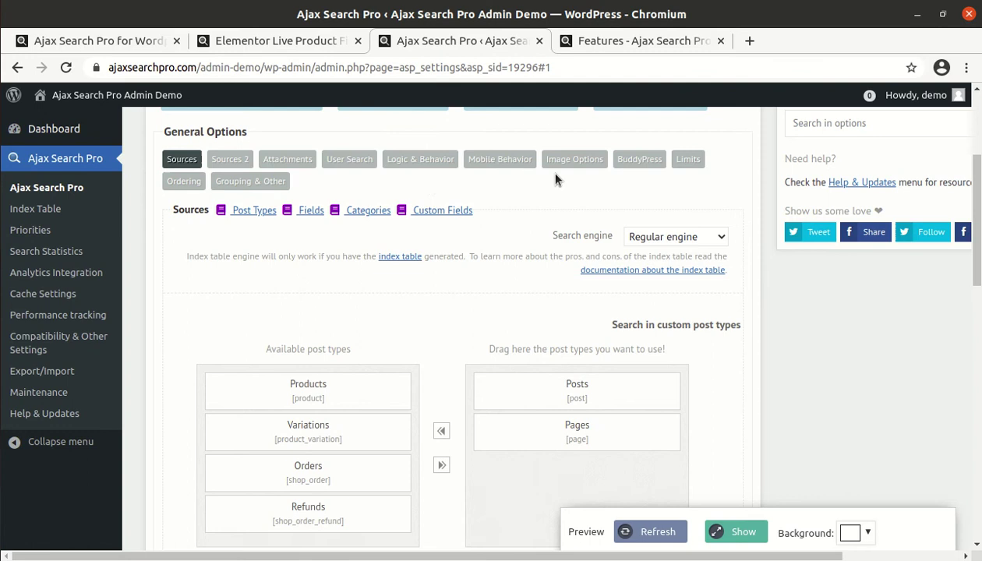
# Browse the image, mobile, keyword logic, user, attachment, taxonomy and limits sub-tabs
pyautogui.click(573, 163)
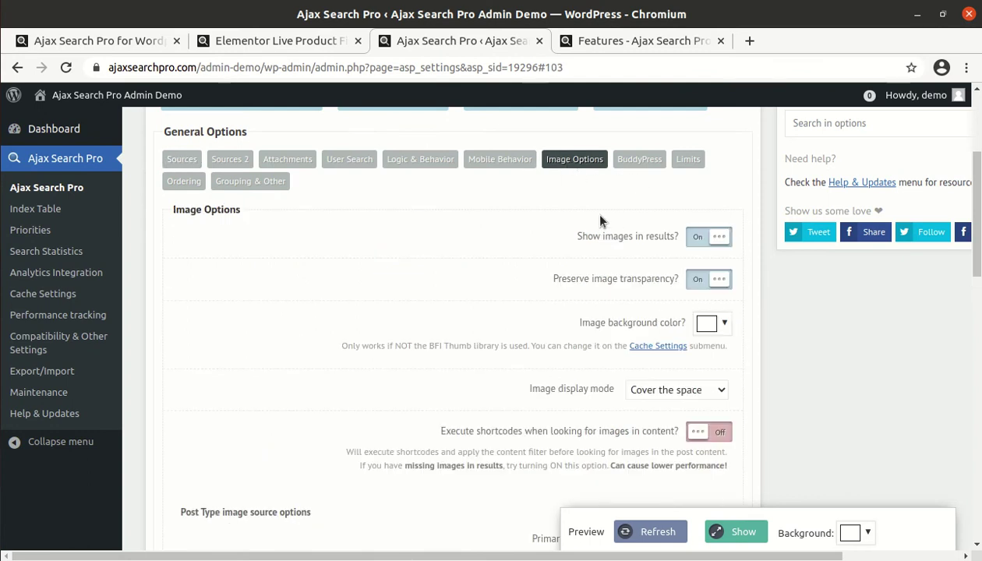
pyautogui.click(503, 160)
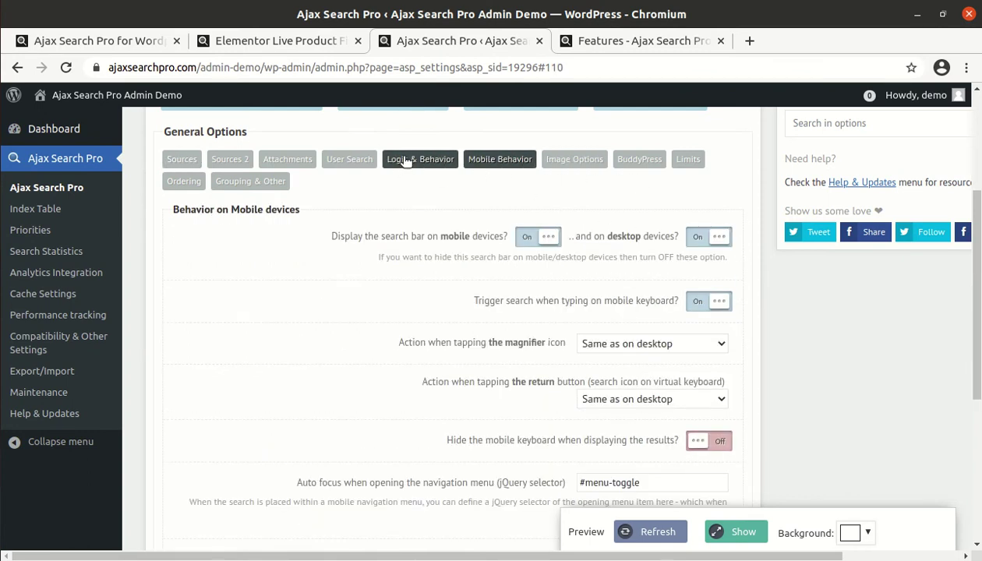
pyautogui.click(404, 160)
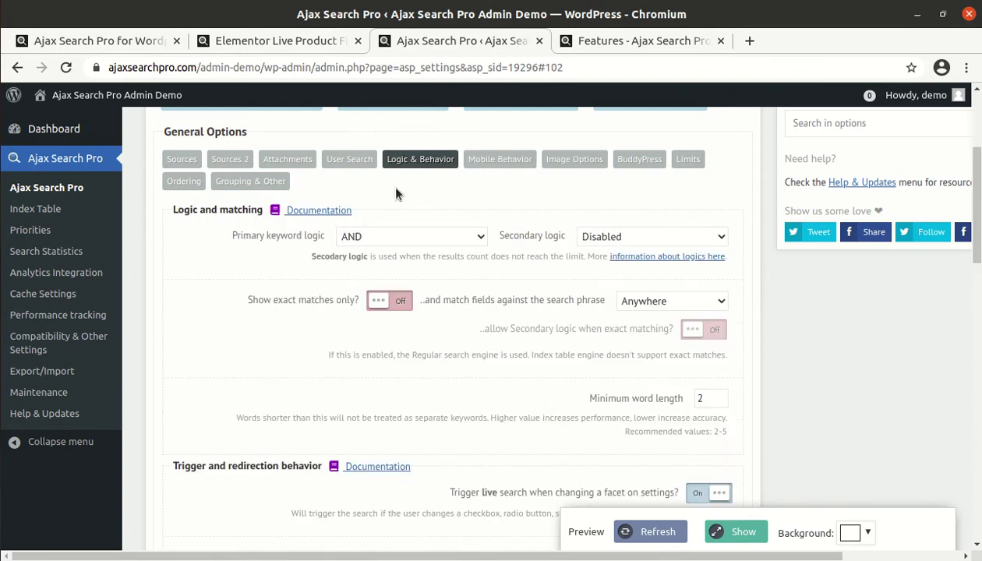
pyautogui.click(333, 162)
pyautogui.click(290, 164)
pyautogui.click(234, 164)
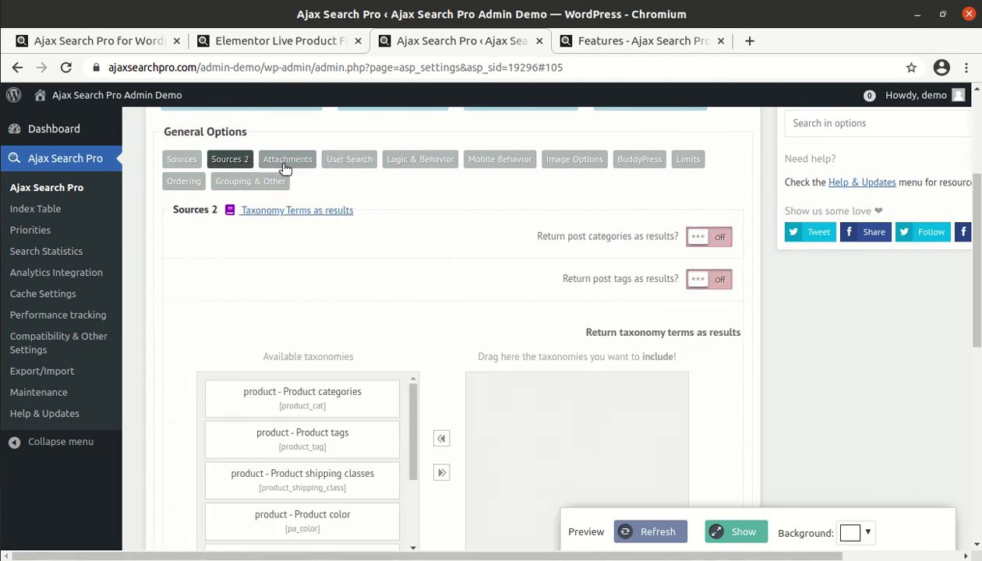
pyautogui.click(596, 164)
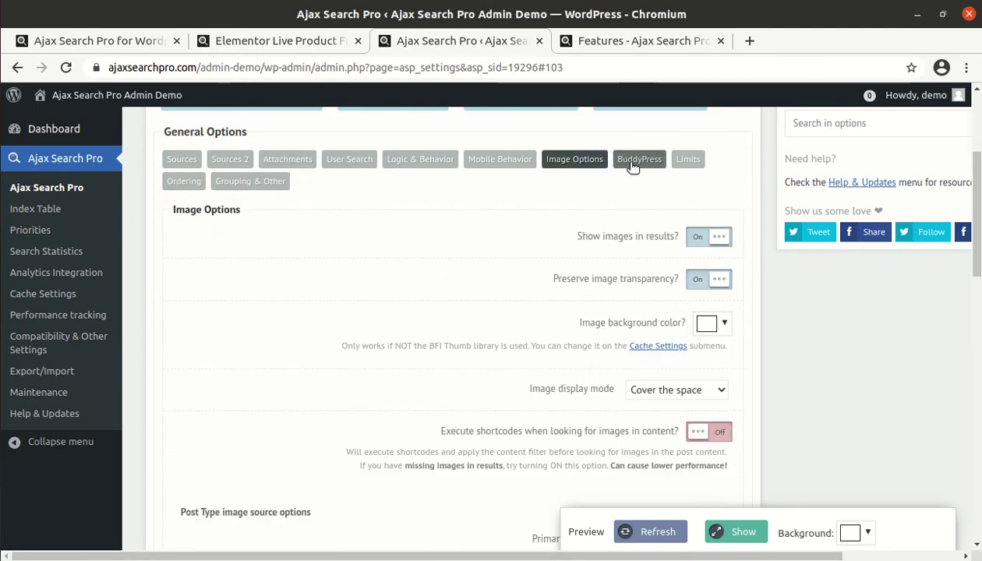
pyautogui.click(687, 160)
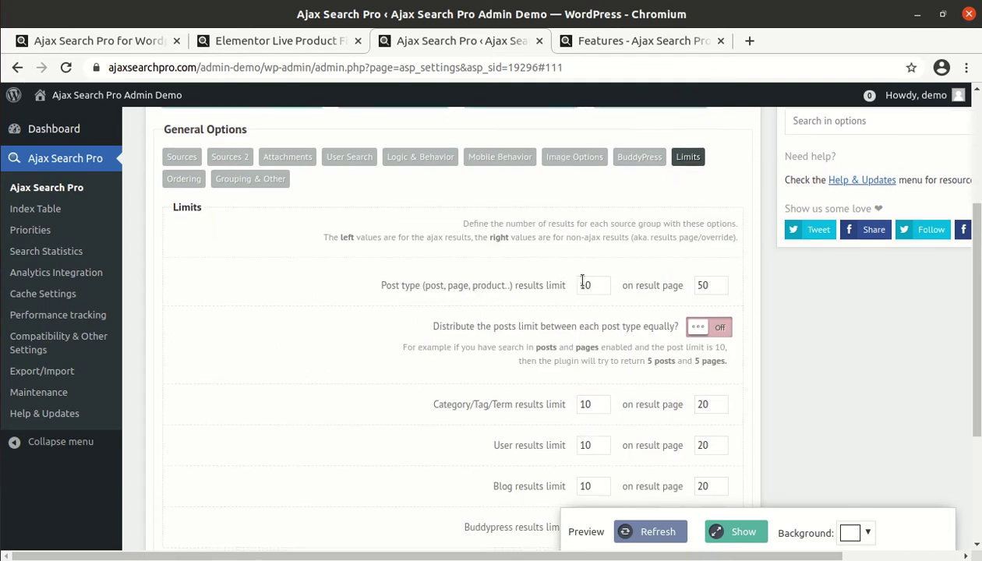
pyautogui.scroll(-4, 581, 343)
pyautogui.scroll(-1, 401, 386)
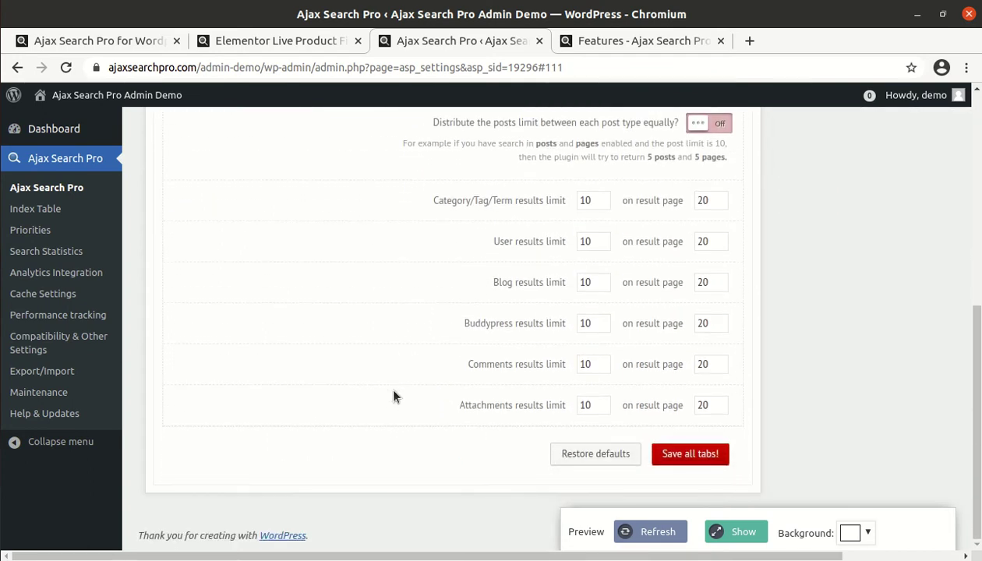
pyautogui.scroll(5, 374, 382)
# Look through the Autocomplete, Theme, Relevance and Advanced options tabs
pyautogui.click(224, 216)
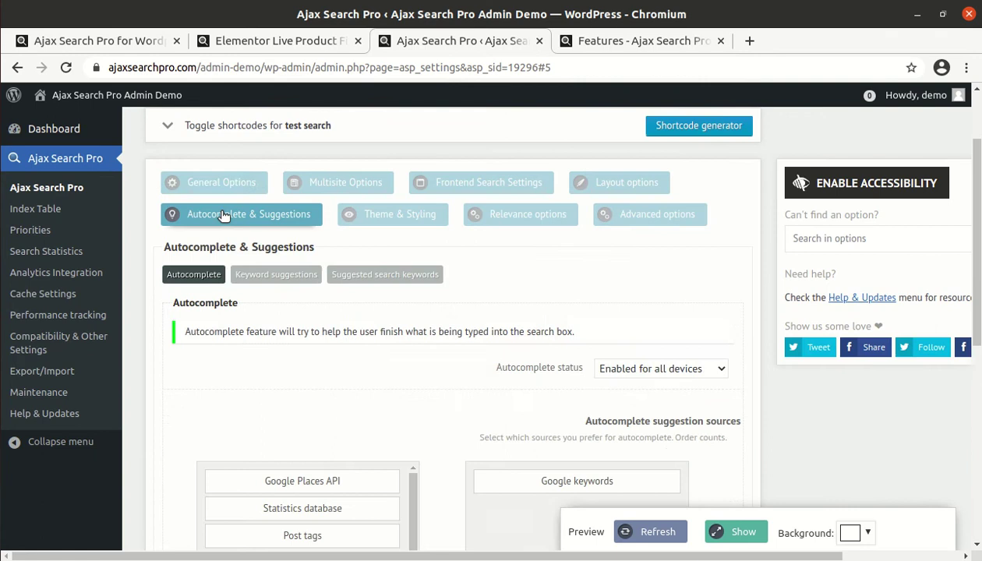
pyautogui.click(383, 220)
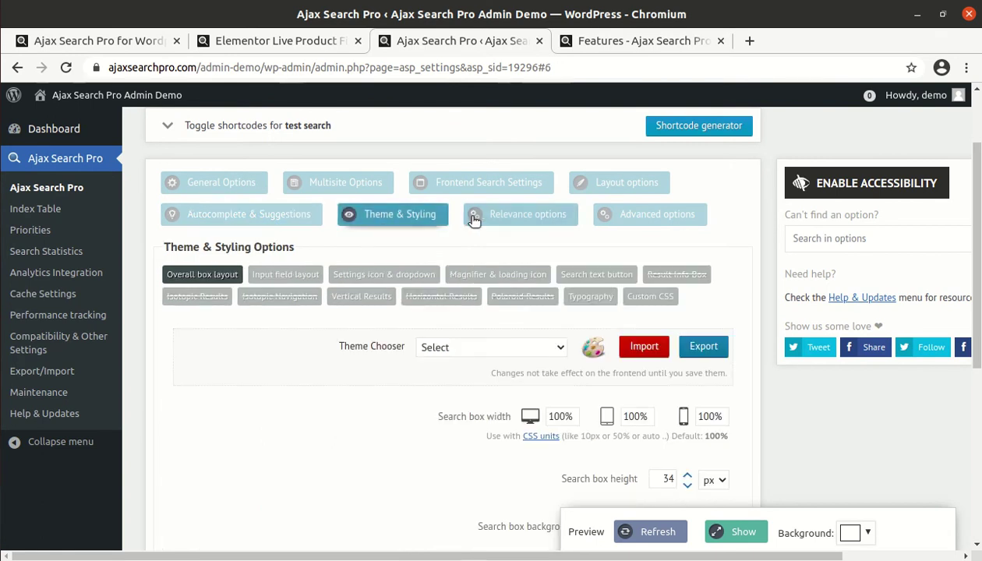
pyautogui.click(511, 215)
pyautogui.click(638, 210)
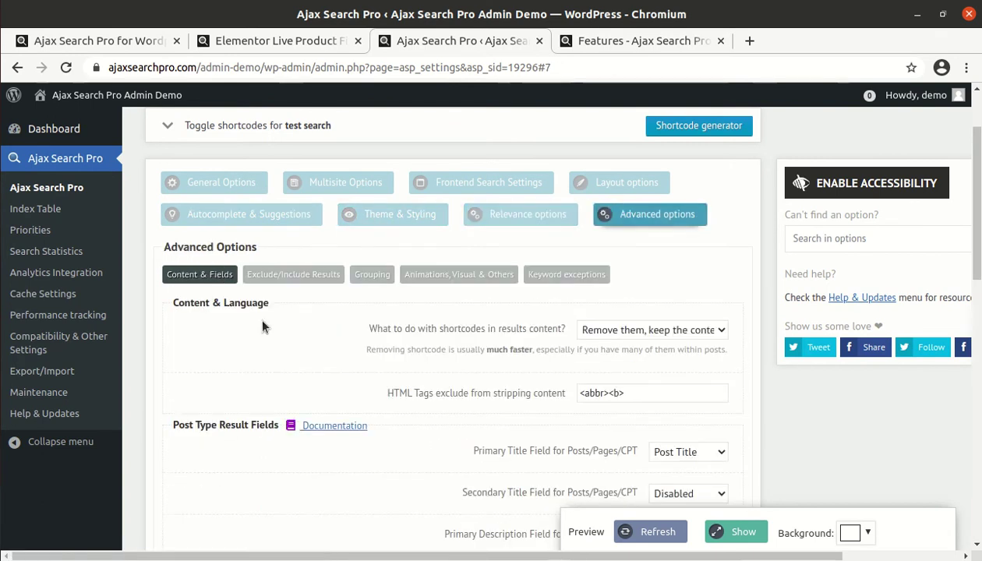
pyautogui.scroll(-3, 293, 331)
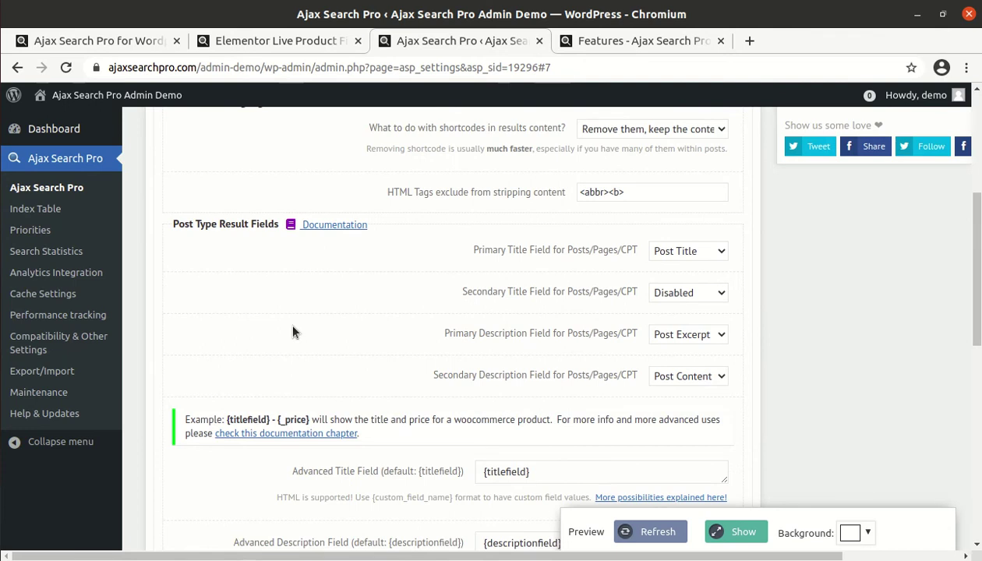
pyautogui.scroll(-2, 293, 332)
pyautogui.scroll(-3, 409, 397)
pyautogui.scroll(-3, 409, 397)
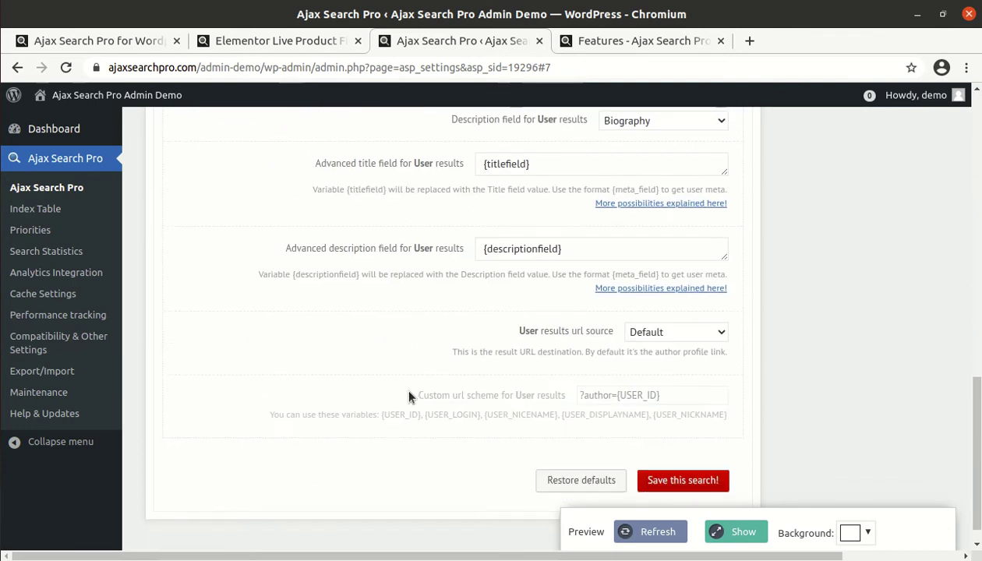
pyautogui.scroll(-1, 278, 344)
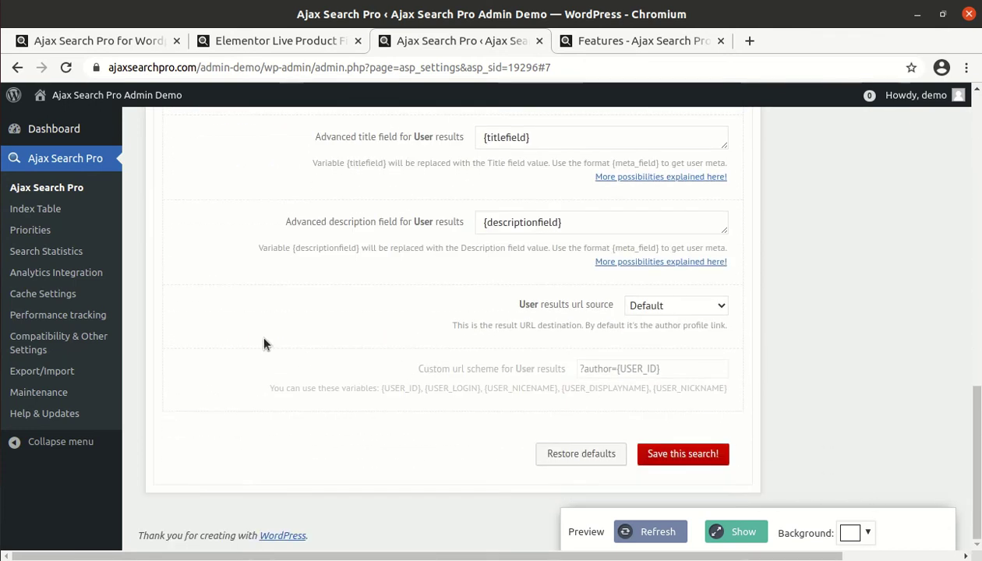
pyautogui.scroll(2, 263, 344)
pyautogui.scroll(4, 263, 344)
pyautogui.scroll(2, 264, 344)
pyautogui.scroll(4, 263, 344)
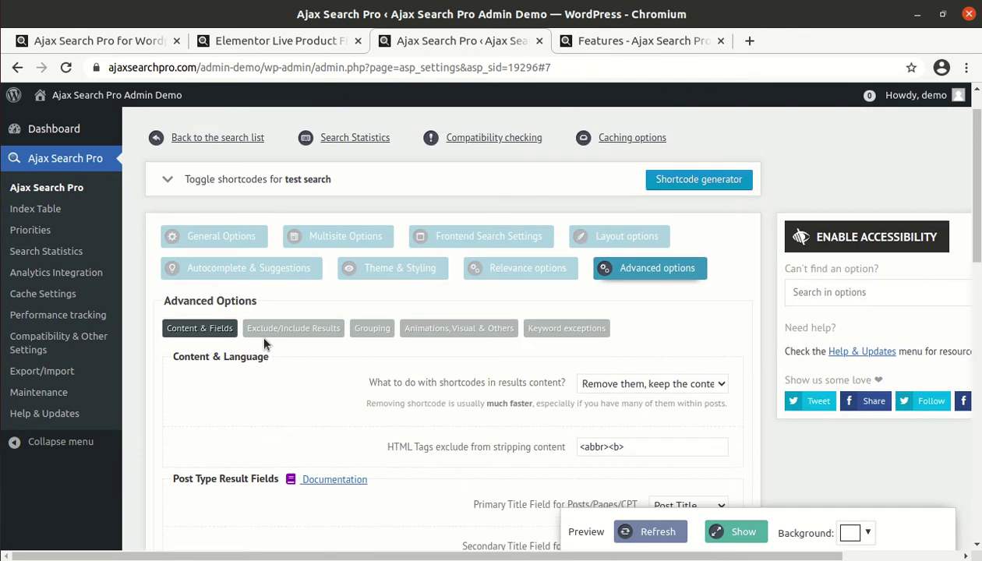
# Start generating a new index table on the Index Table page
pyautogui.click(41, 213)
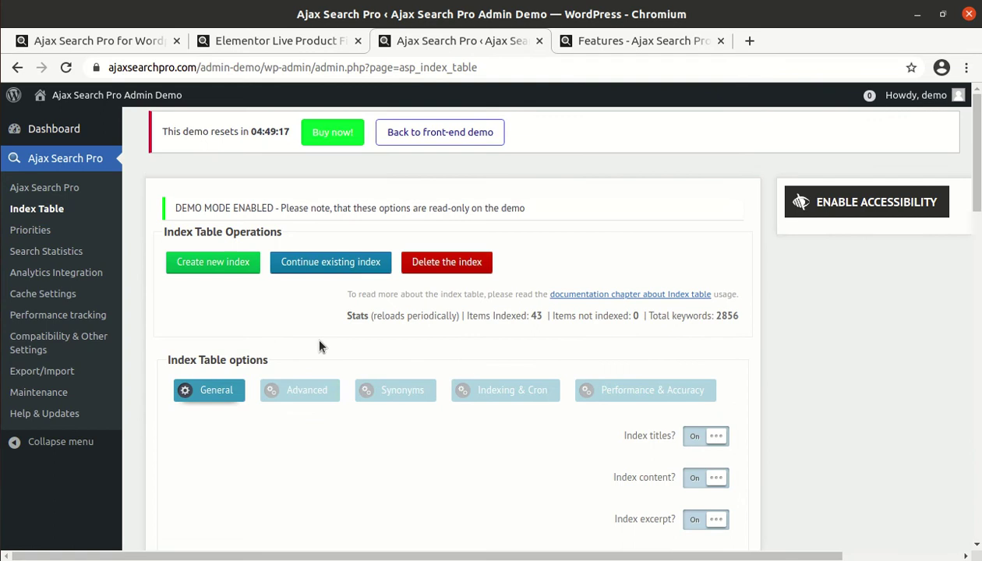
pyautogui.scroll(-1, 592, 296)
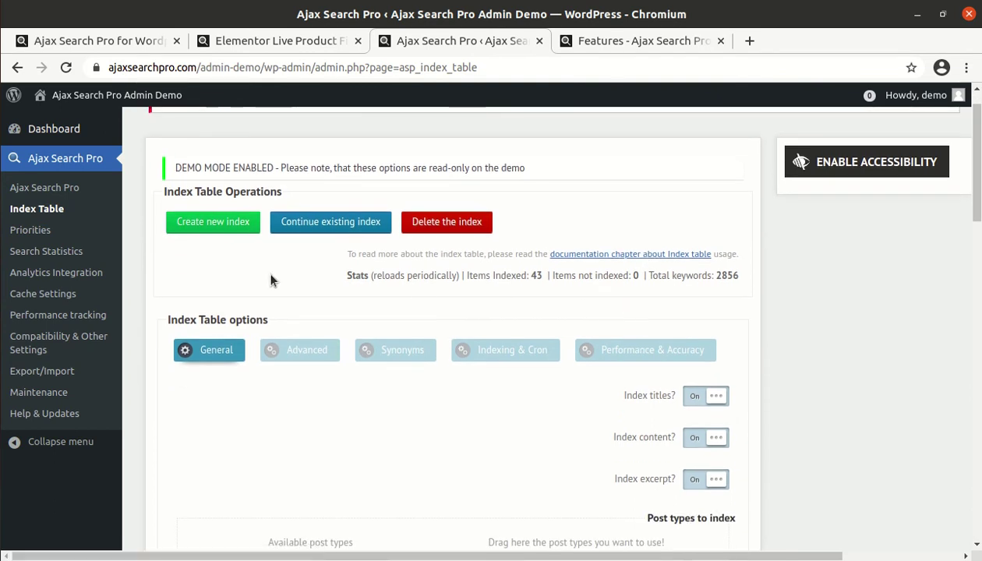
pyautogui.click(224, 228)
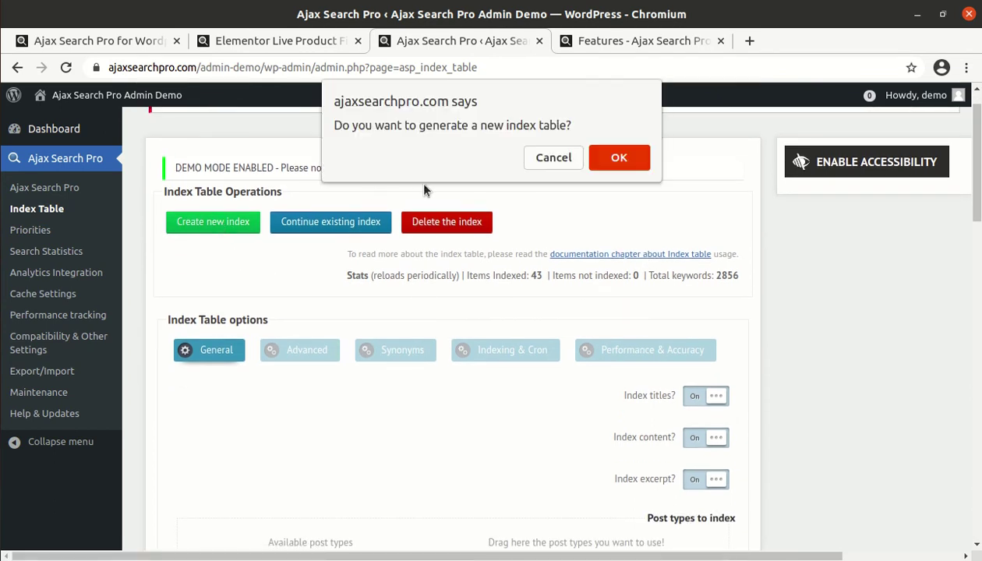
pyautogui.click(596, 159)
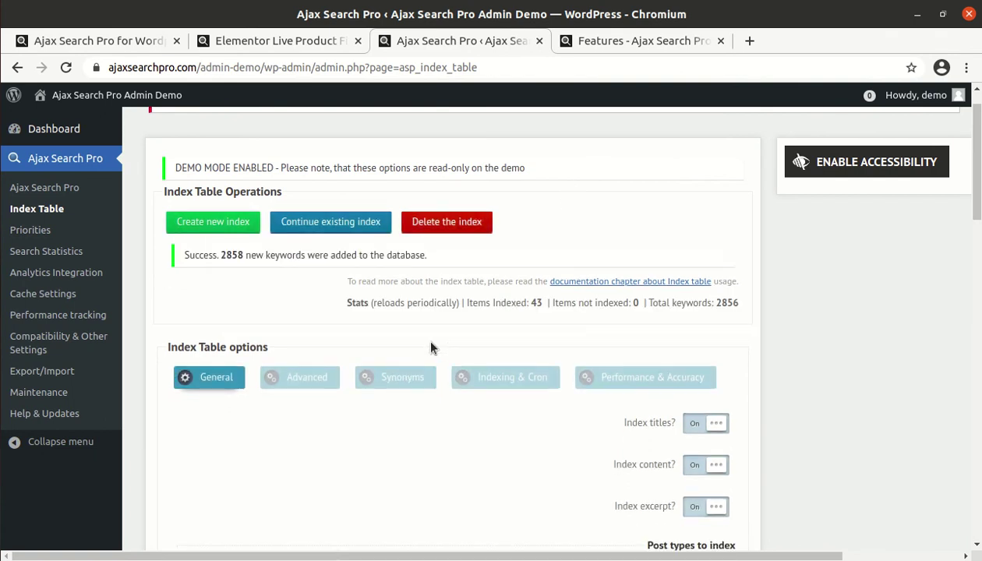
# Index Products, Orders and Variations alongside Pages, moving Posts back to available types
pyautogui.scroll(-3, 562, 362)
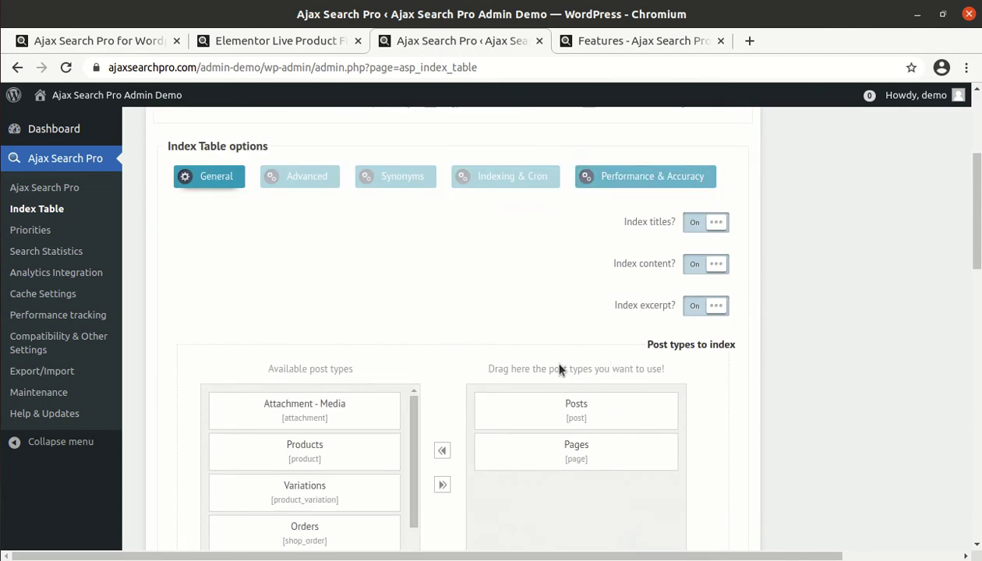
pyautogui.scroll(-2, 391, 363)
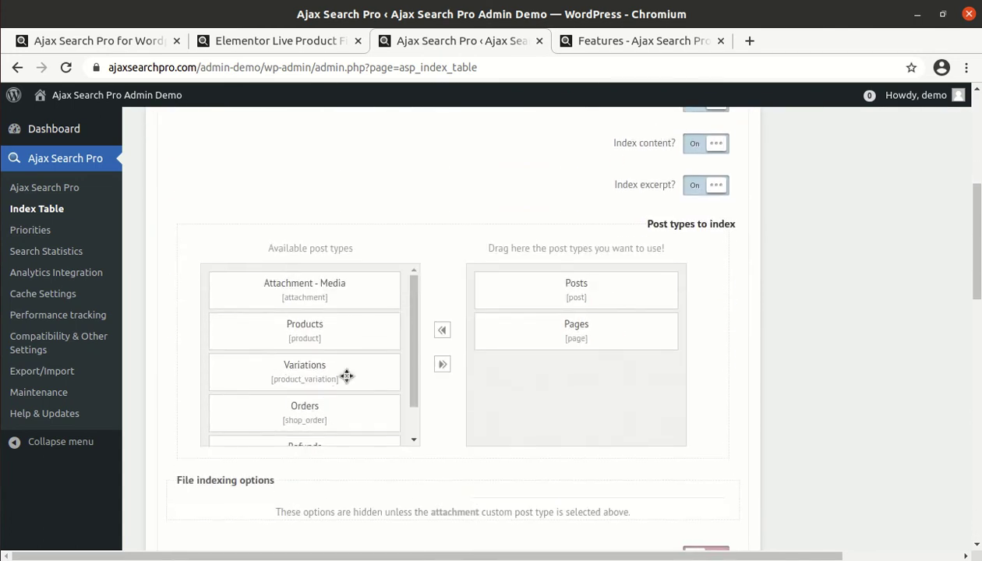
pyautogui.scroll(-1, 417, 344)
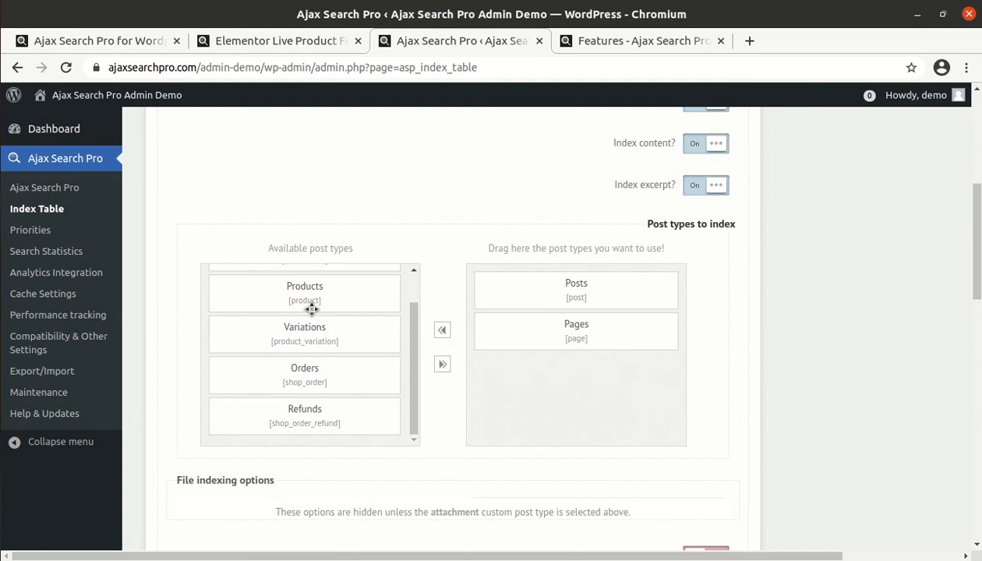
pyautogui.moveTo(309, 302); pyautogui.dragTo(596, 388)
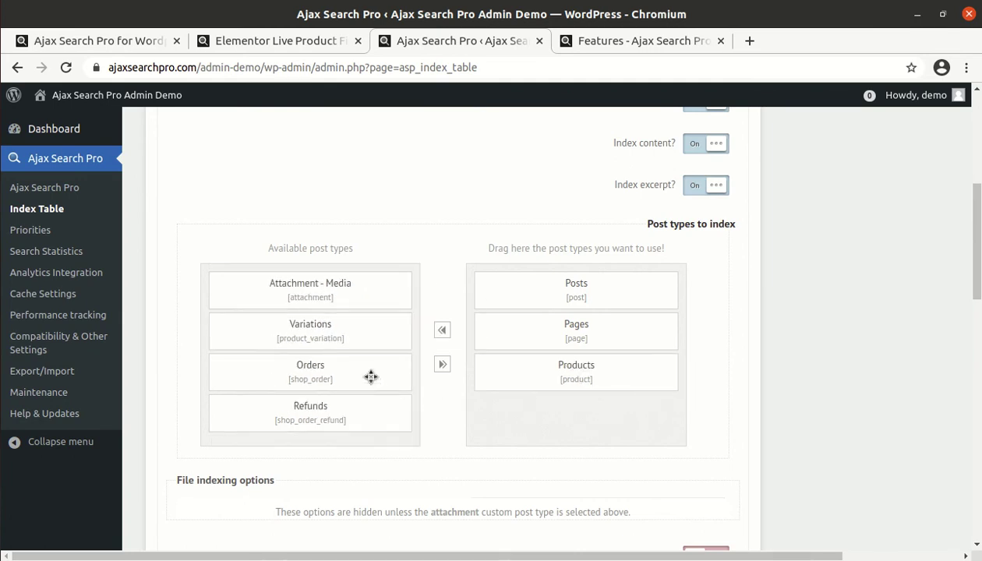
pyautogui.moveTo(604, 293); pyautogui.dragTo(306, 355)
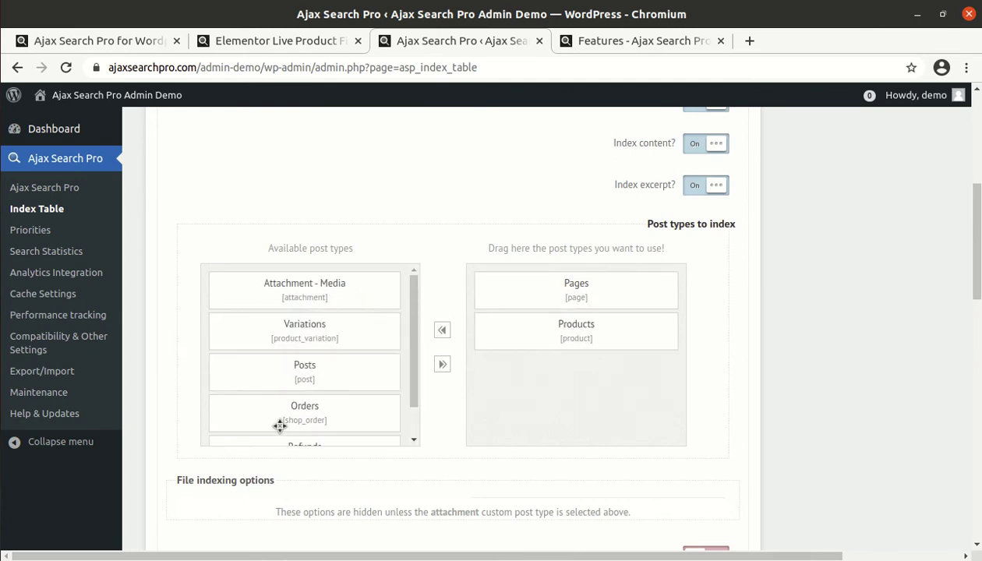
pyautogui.moveTo(279, 425); pyautogui.dragTo(599, 424)
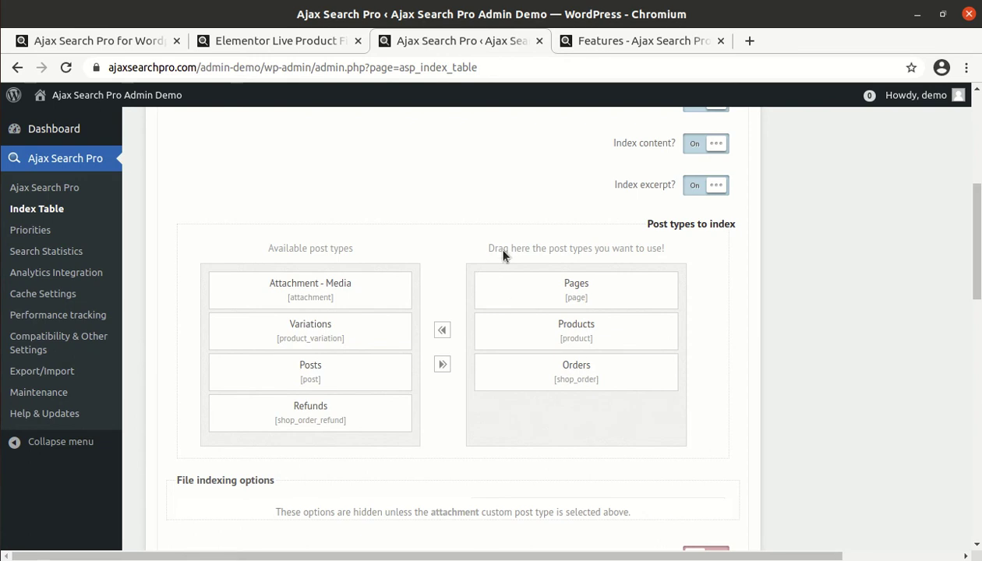
pyautogui.scroll(3, 651, 327)
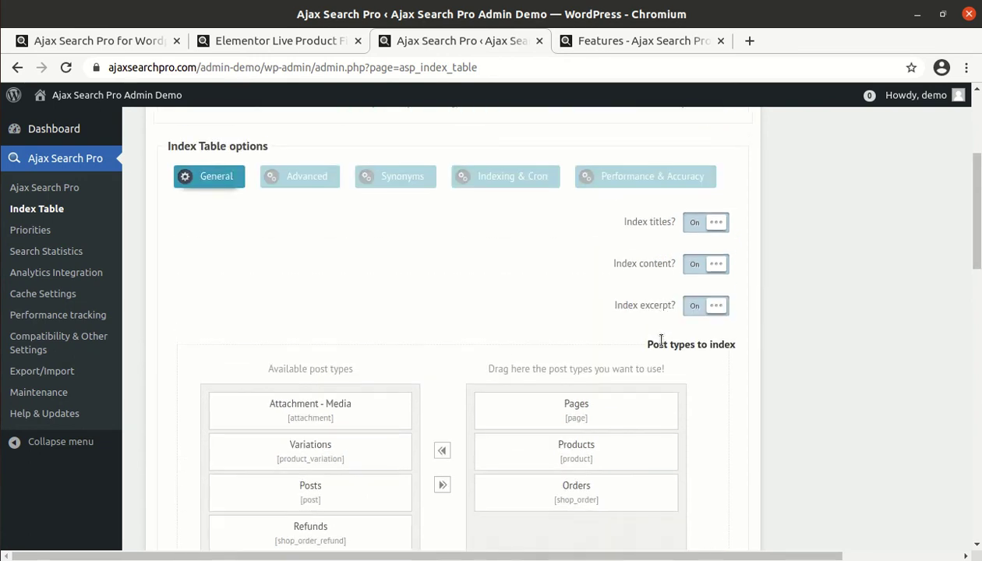
pyautogui.scroll(-3, 335, 390)
pyautogui.moveTo(265, 334)
pyautogui.mouseDown()
pyautogui.moveTo(559, 427)
pyautogui.moveTo(550, 426)
pyautogui.mouseUp()
pyautogui.scroll(3, 240, 412)
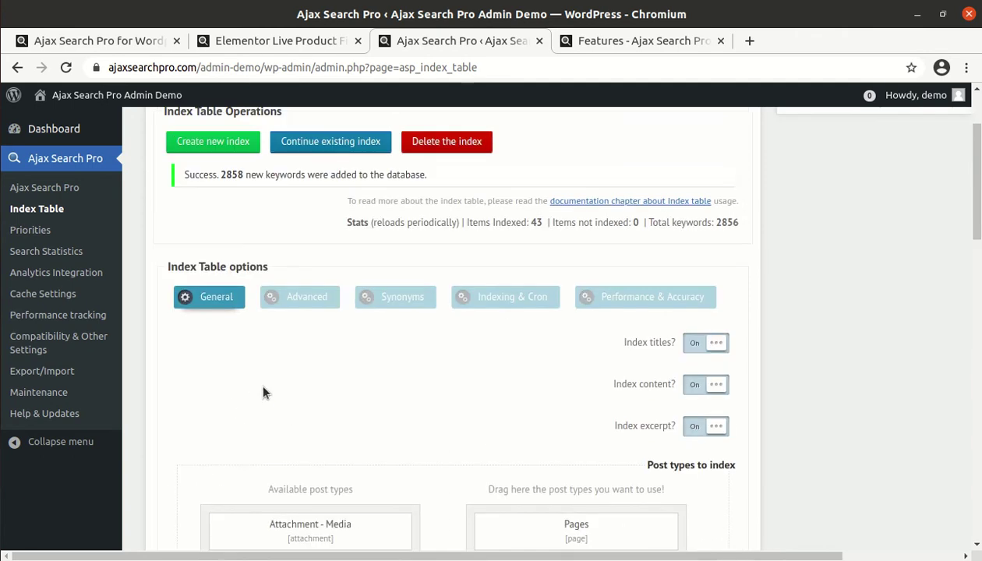
# Visit Priorities, then Search Statistics, down to the Top 20 Search Phrases chart
pyautogui.click(35, 232)
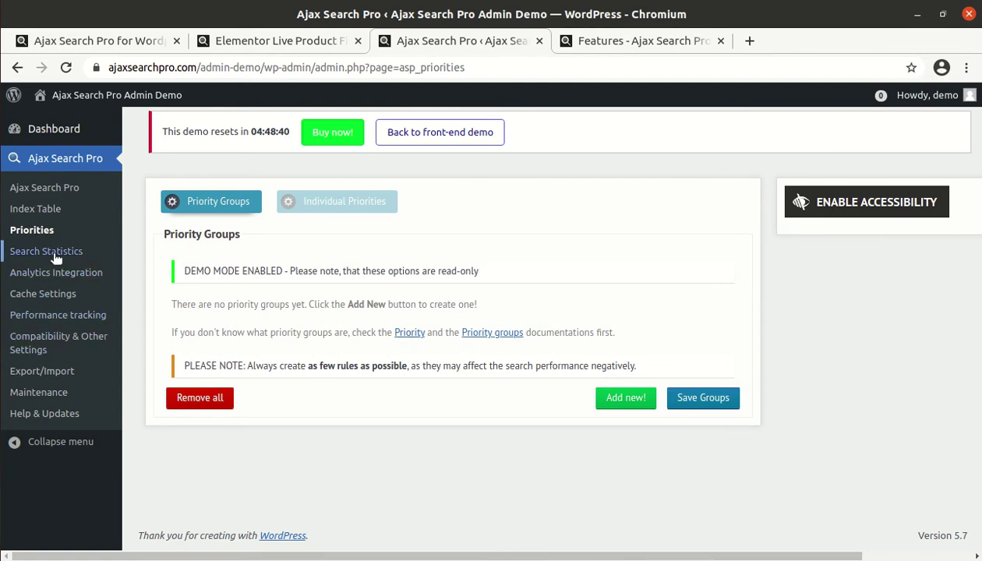
pyautogui.click(53, 258)
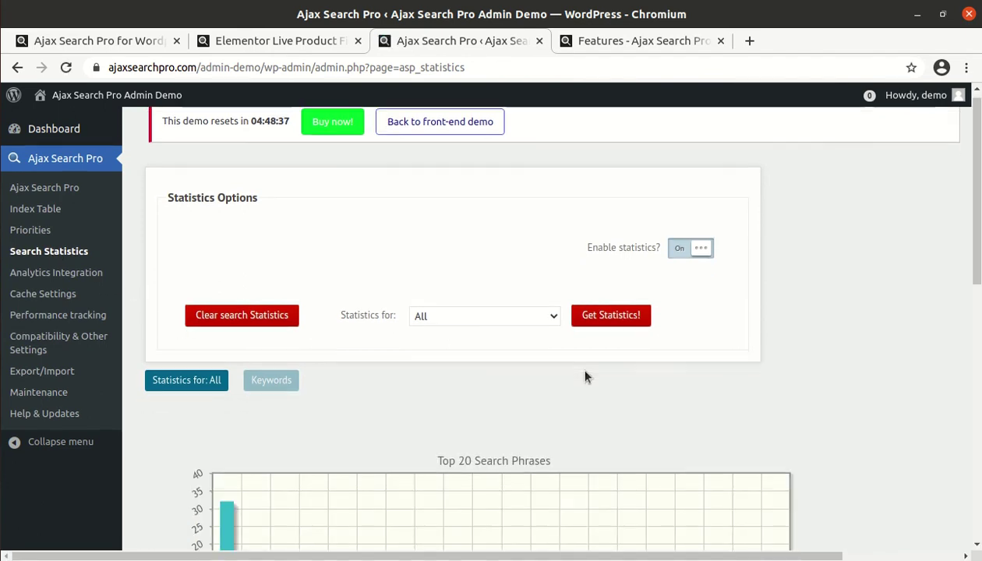
pyautogui.scroll(-3, 338, 399)
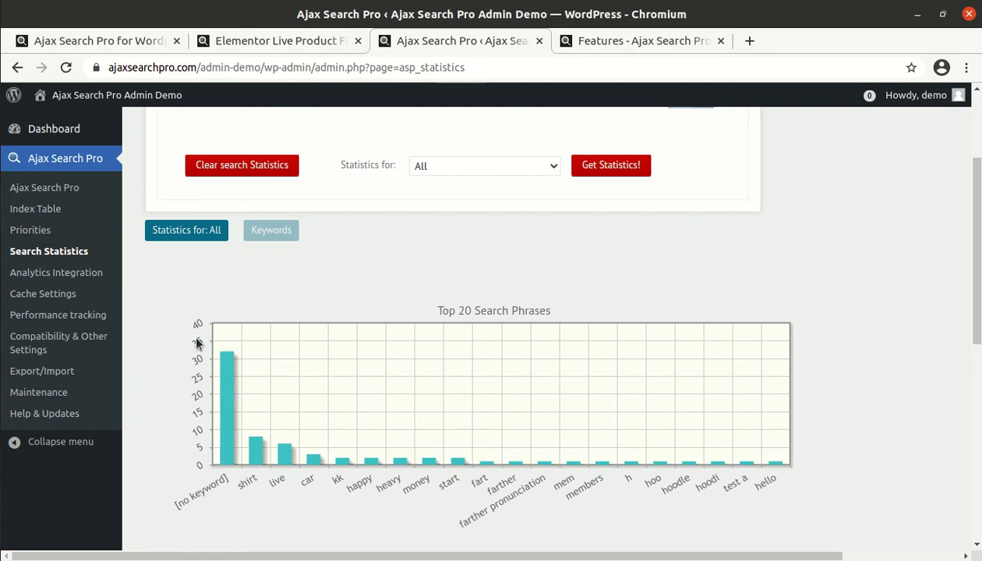
# Scroll through the Analytics Integration settings
pyautogui.click(81, 278)
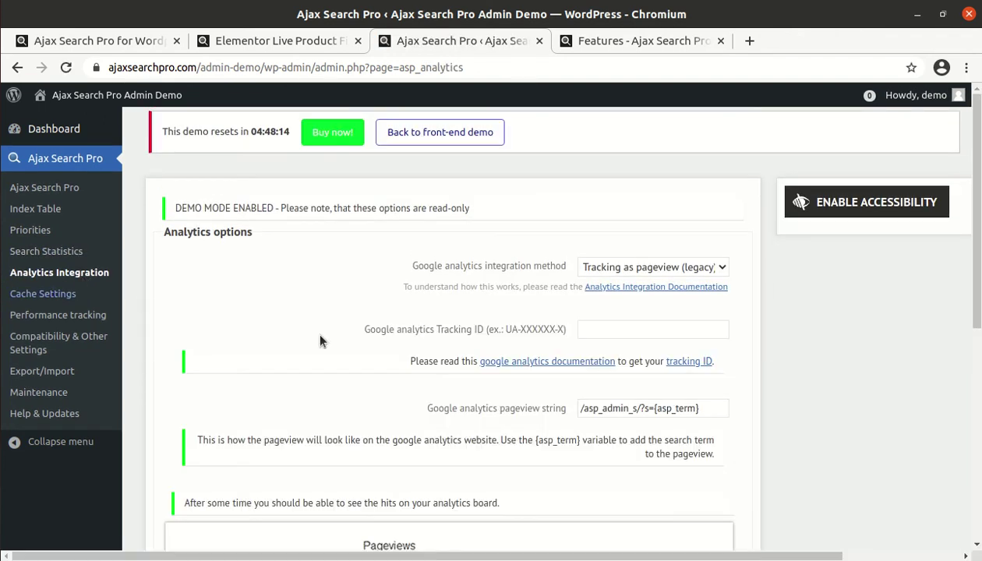
pyautogui.scroll(-2, 360, 385)
pyautogui.scroll(-3, 498, 429)
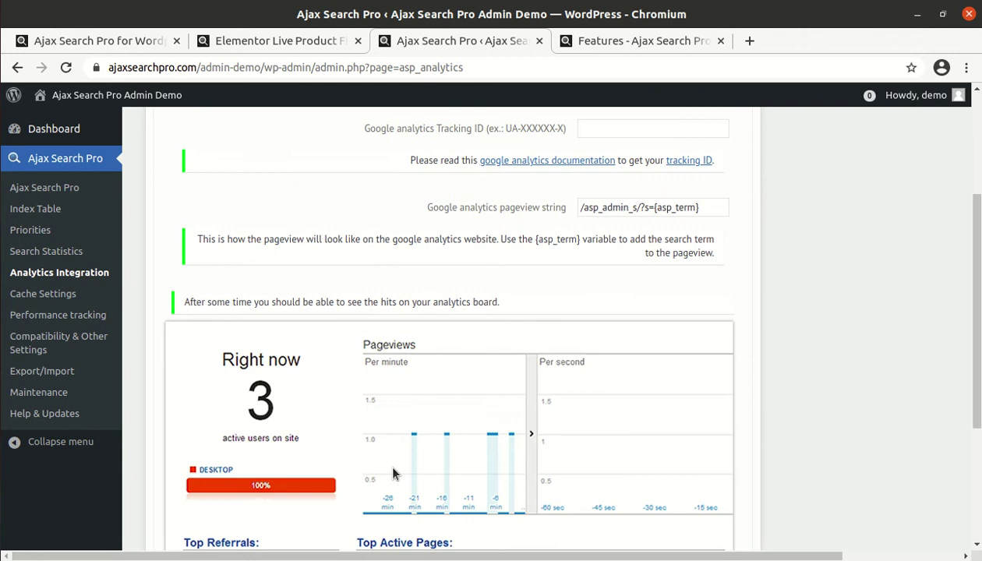
pyautogui.scroll(-3, 350, 493)
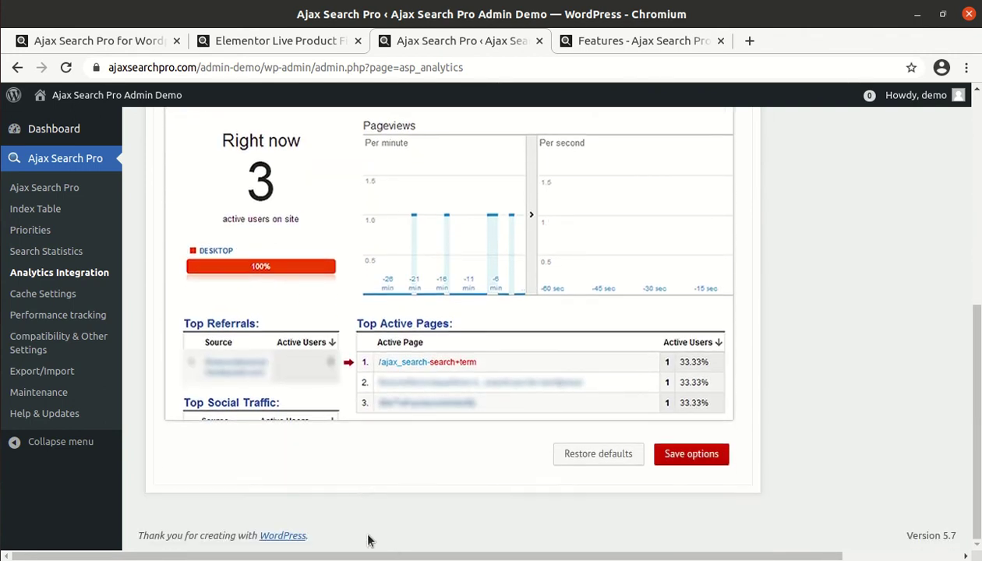
pyautogui.scroll(2, 369, 540)
pyautogui.scroll(4, 368, 541)
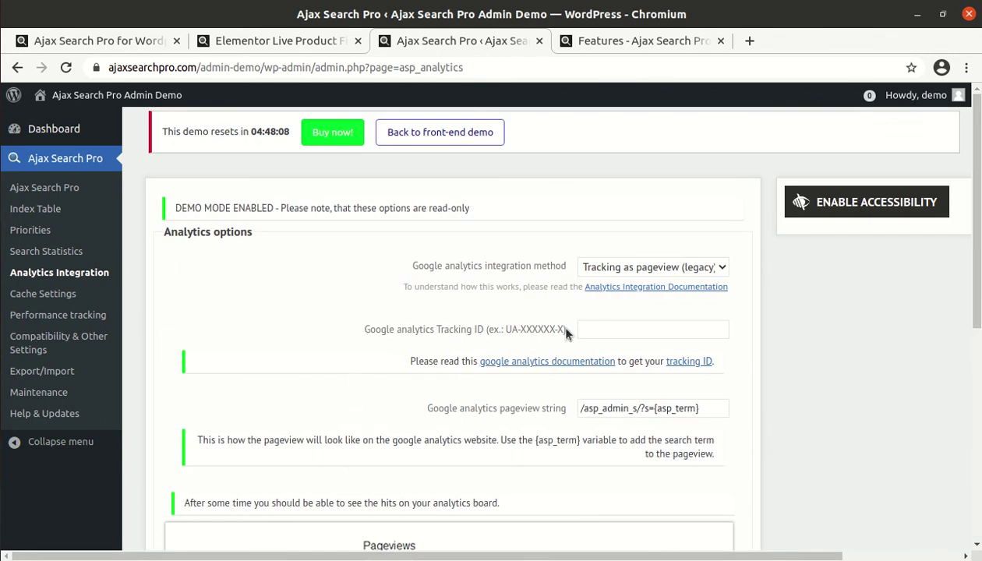
# View Cache Settings, then Performance tracking with its 21,732 queries and quick FAQ
pyautogui.click(65, 299)
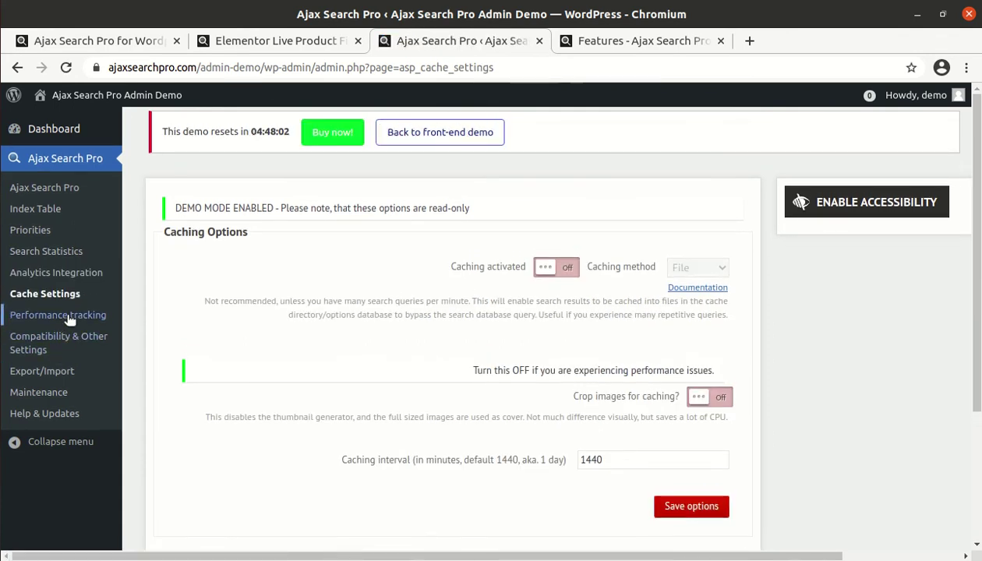
pyautogui.click(67, 316)
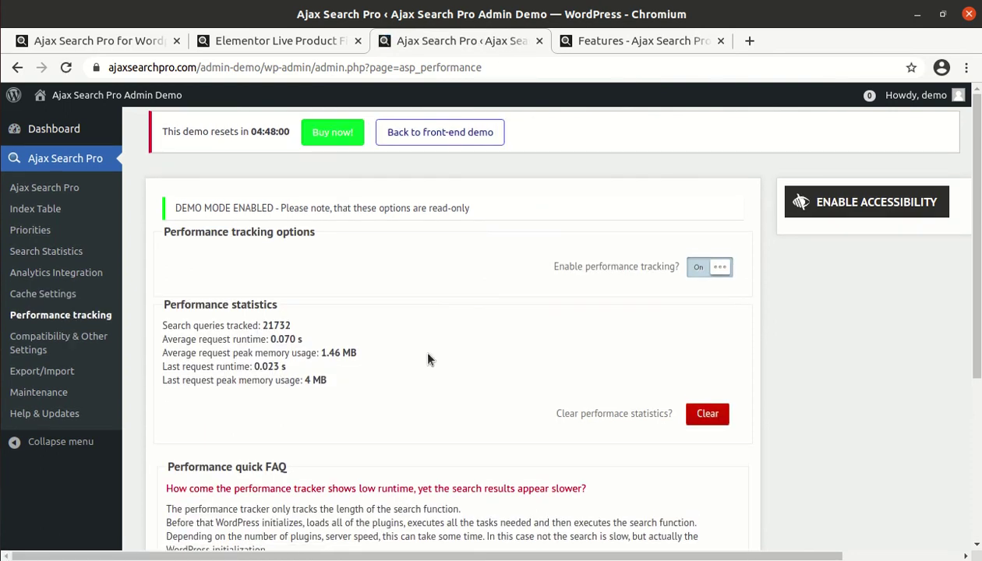
pyautogui.scroll(-2, 428, 359)
pyautogui.scroll(-4, 427, 359)
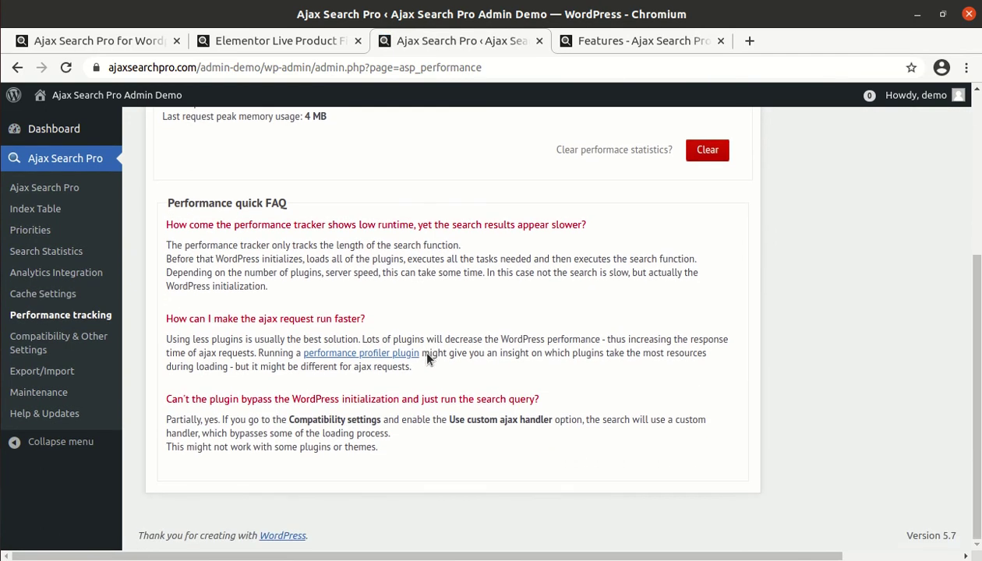
# Tour Compatibility, Export/Import and Maintenance, ending on Help & Updates showing version 4.20.8
pyautogui.click(55, 347)
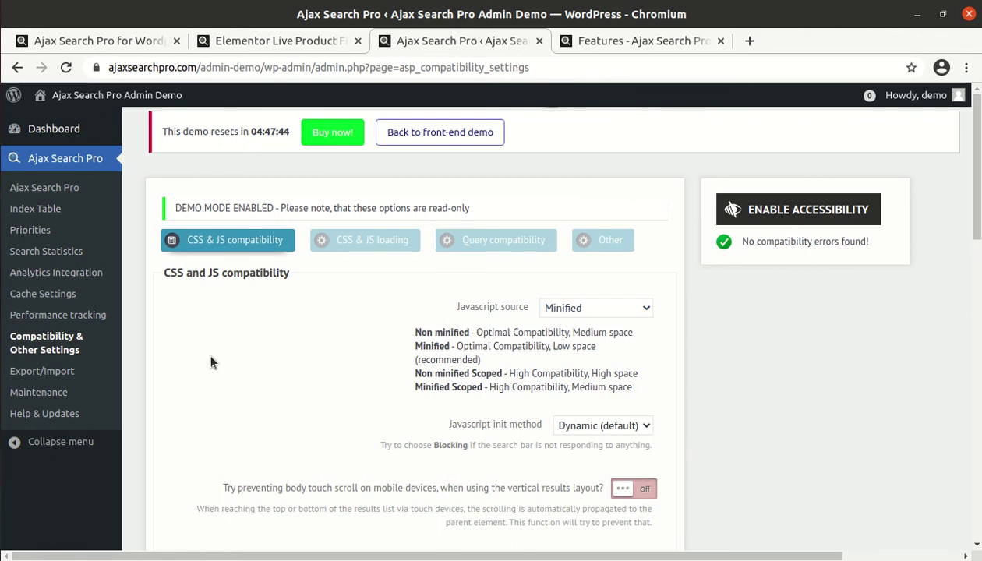
pyautogui.click(41, 370)
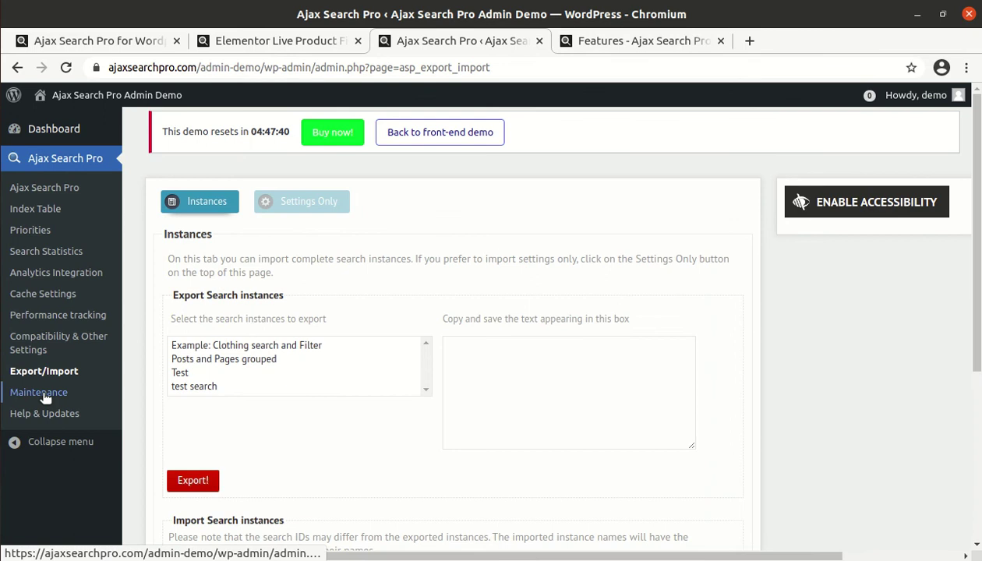
pyautogui.click(43, 394)
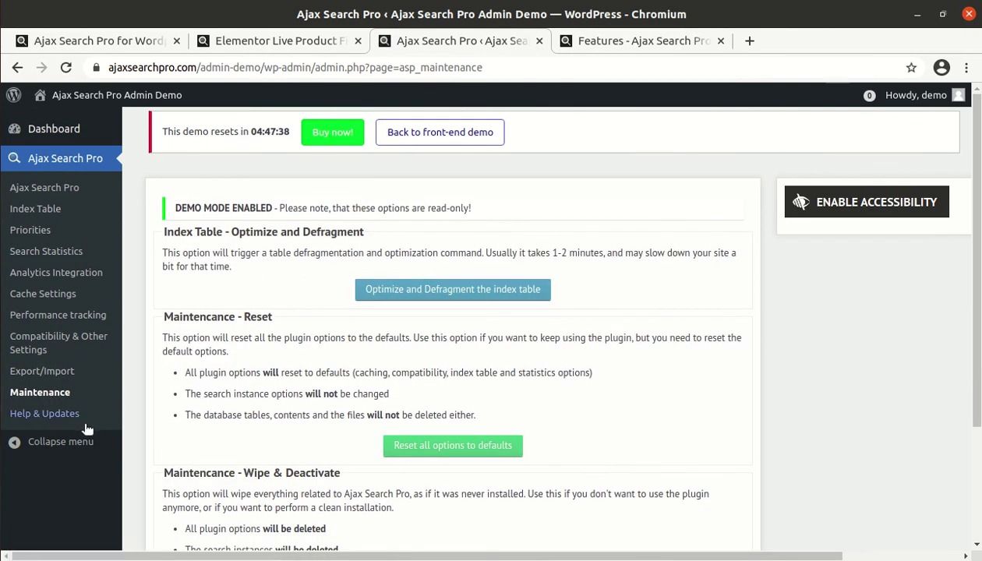
pyautogui.click(55, 417)
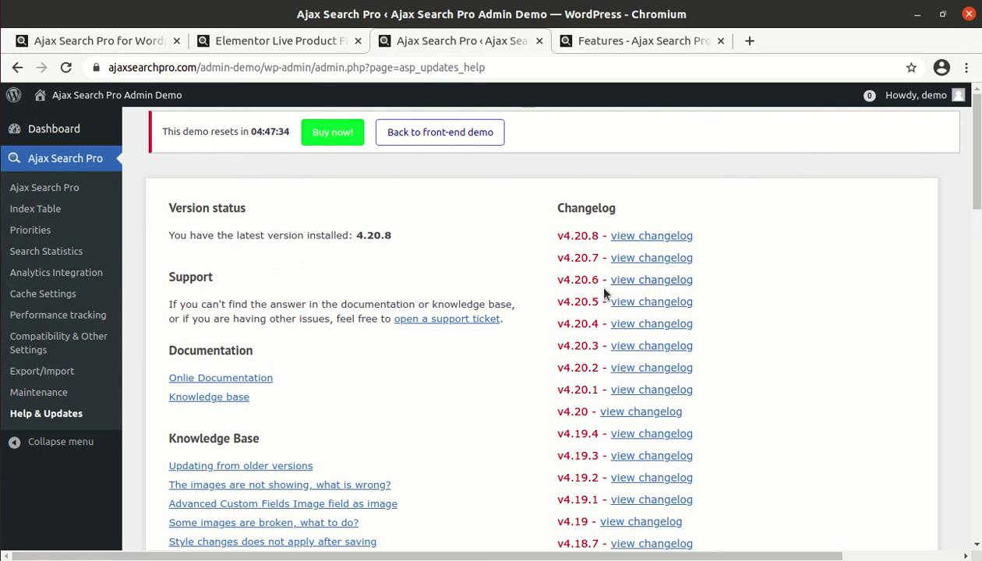
# Highlight the support and changelog text and the installed version number v4.20.8
pyautogui.moveTo(548, 239); pyautogui.dragTo(601, 226)
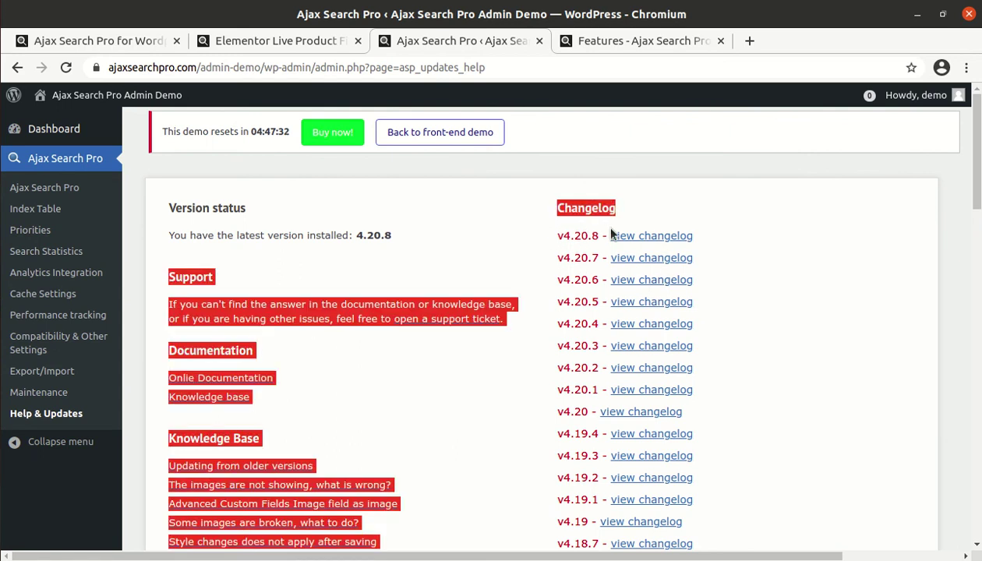
pyautogui.click(514, 243)
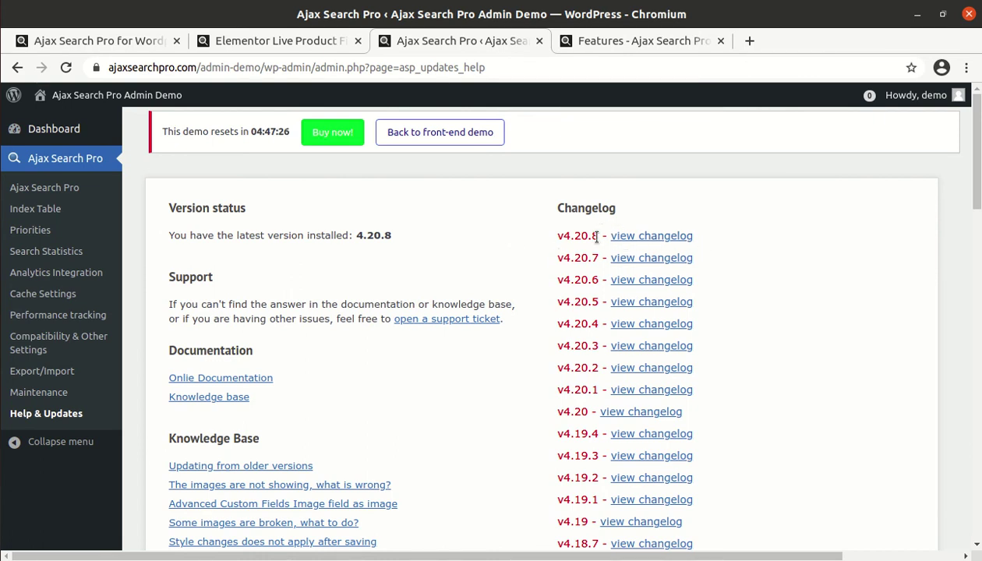
pyautogui.moveTo(599, 236); pyautogui.dragTo(554, 246)
pyautogui.click(717, 242)
# Scroll down through the Knowledge Base articles and changelog, then back to the top
pyautogui.scroll(-5, 407, 432)
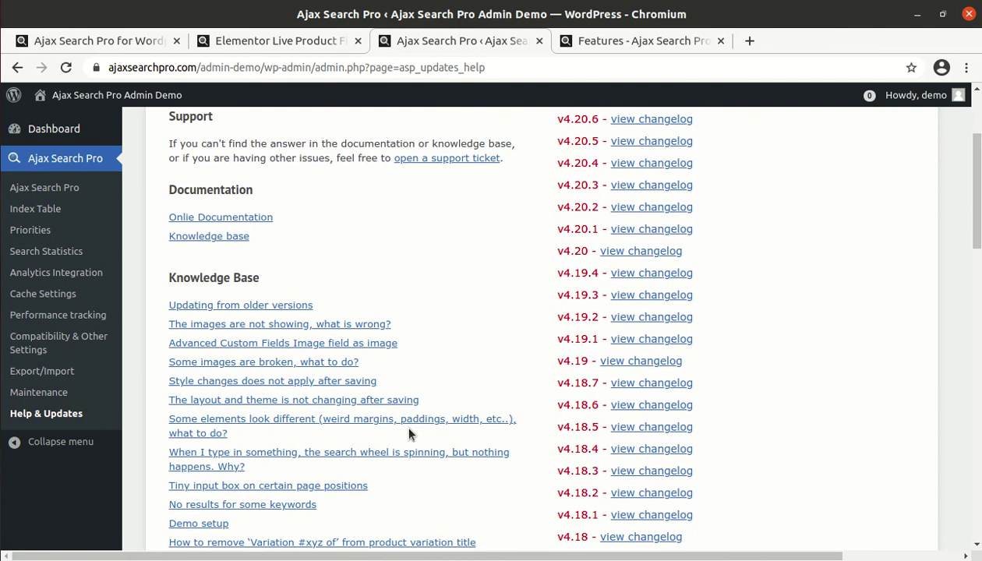
pyautogui.scroll(-3, 409, 433)
pyautogui.scroll(-3, 409, 434)
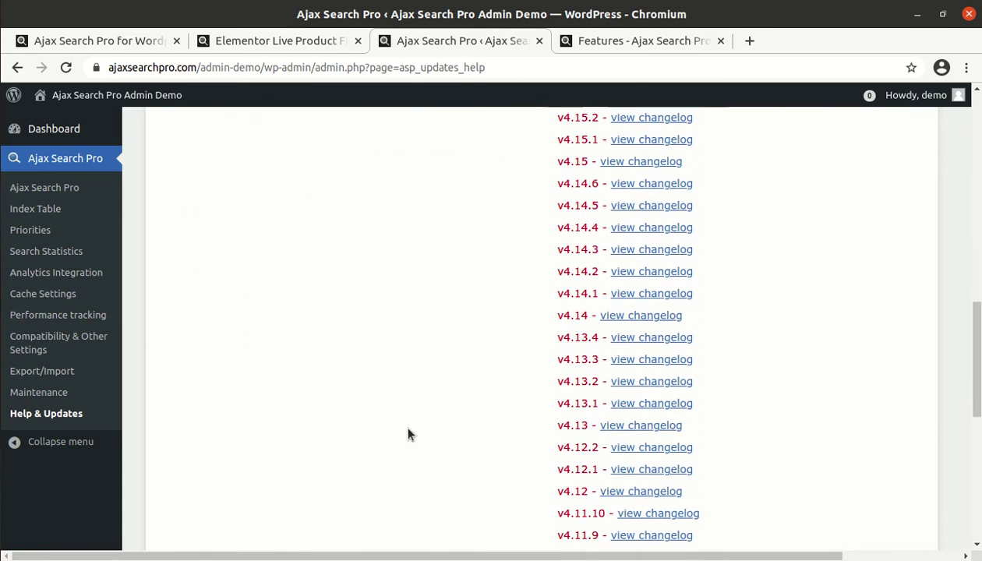
pyautogui.scroll(-3, 409, 435)
pyautogui.scroll(2, 409, 434)
pyautogui.scroll(5, 408, 434)
pyautogui.scroll(4, 409, 434)
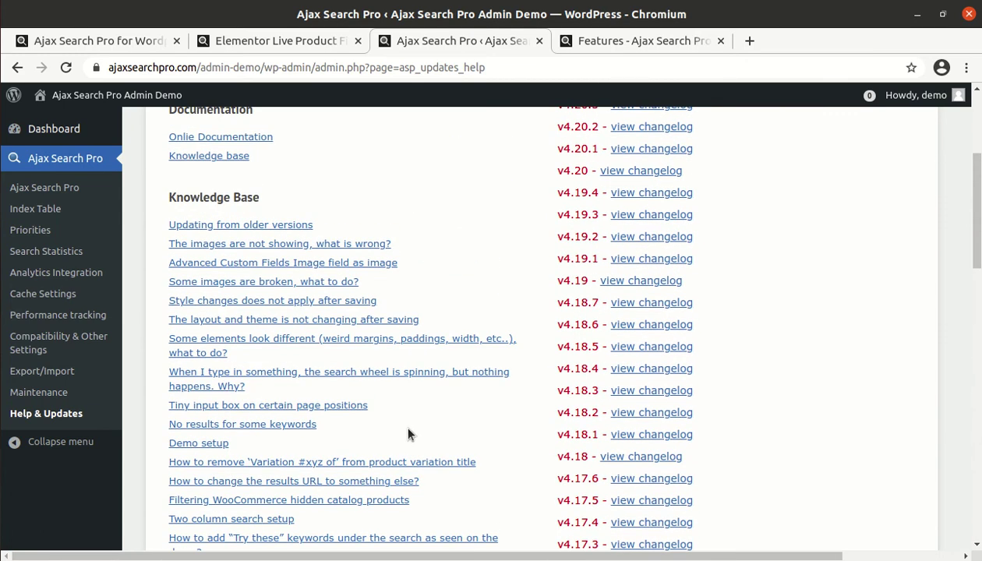
pyautogui.scroll(2, 409, 434)
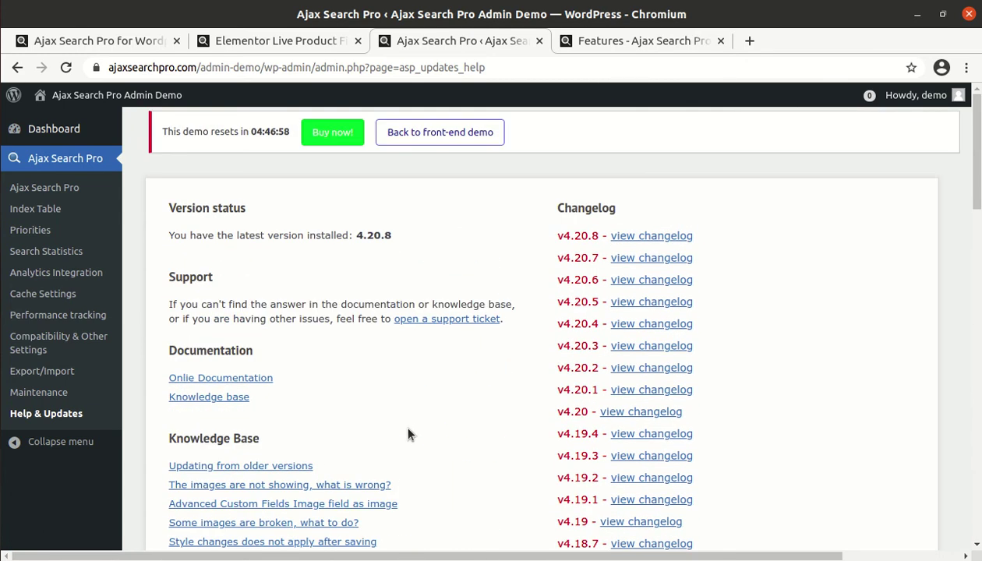